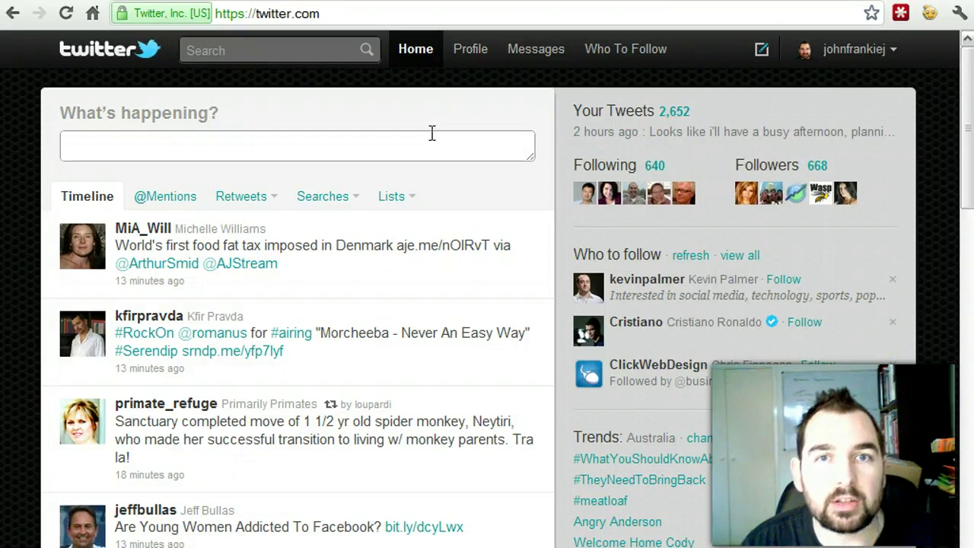
- Open your own profile, return to the home timeline, and reopen the profile through your tweet count
left_click(469, 56)
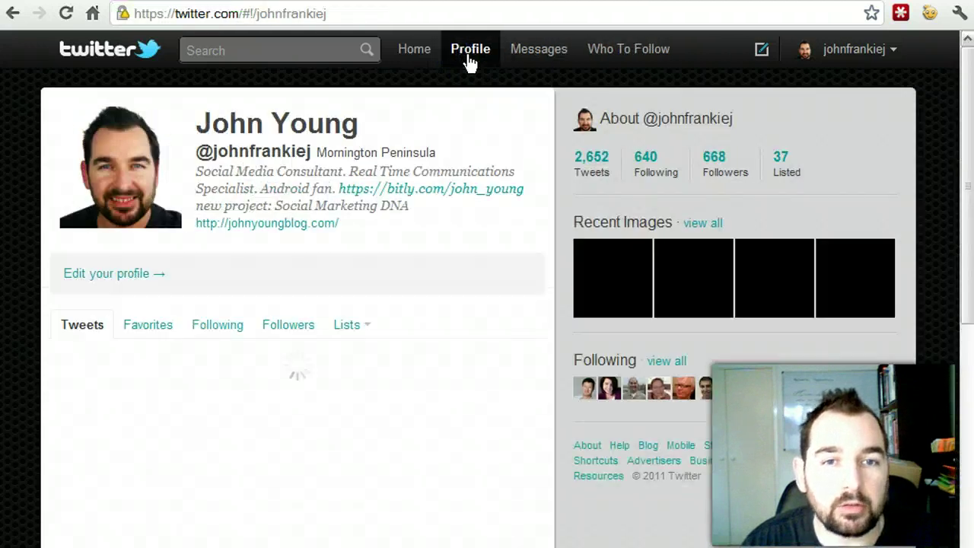
left_click(79, 54)
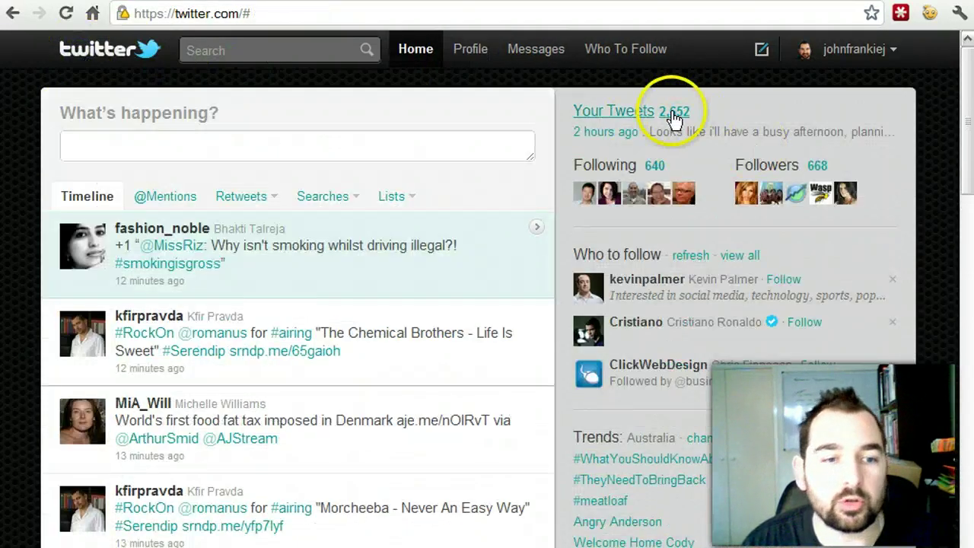
left_click(672, 114)
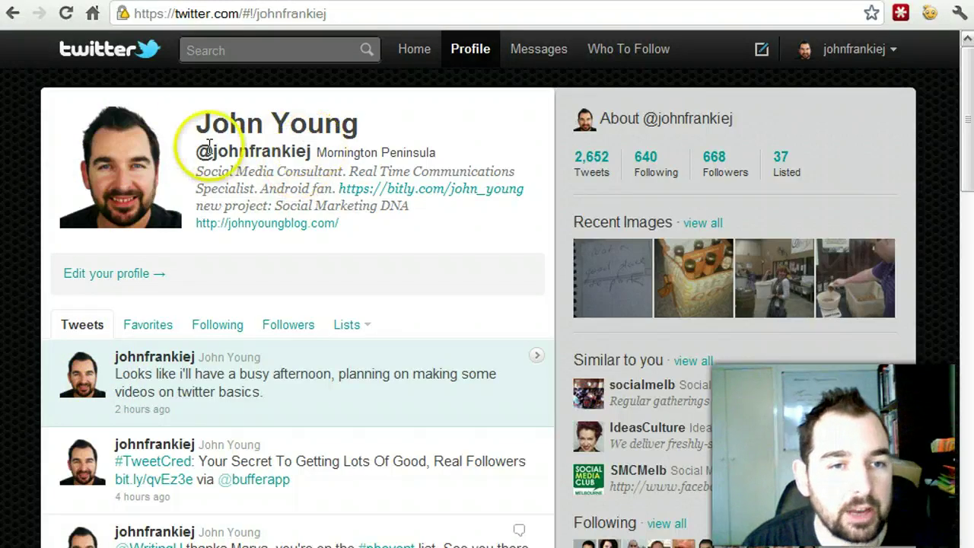
- Highlight the display name and the location in the profile header and review the bio
left_click_drag(194, 128, 365, 129)
left_click(367, 129)
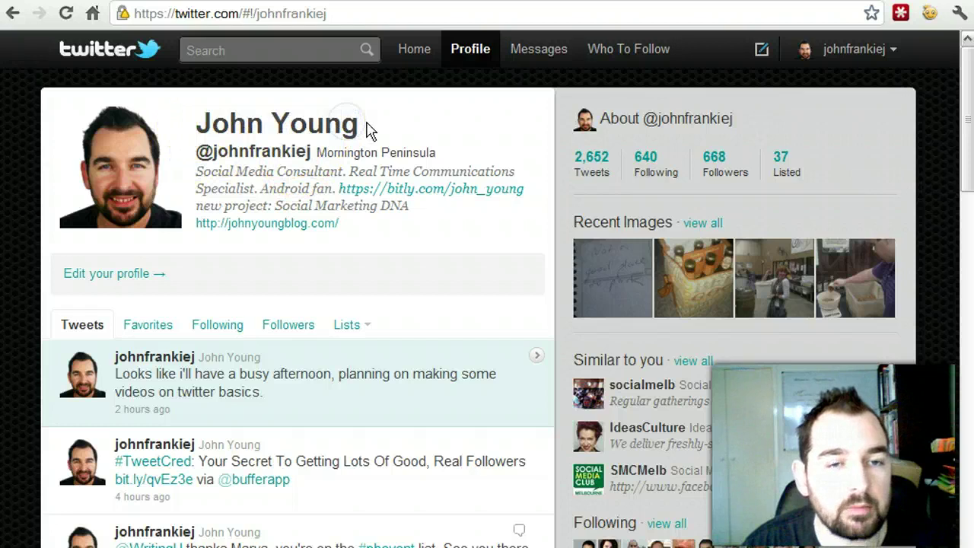
left_click_drag(317, 153, 434, 150)
left_click(445, 156)
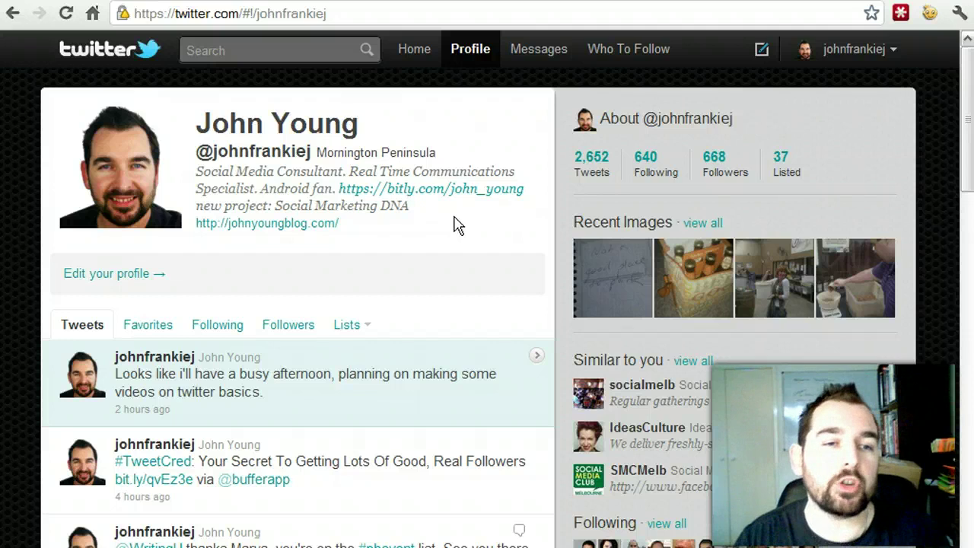
left_click(359, 239)
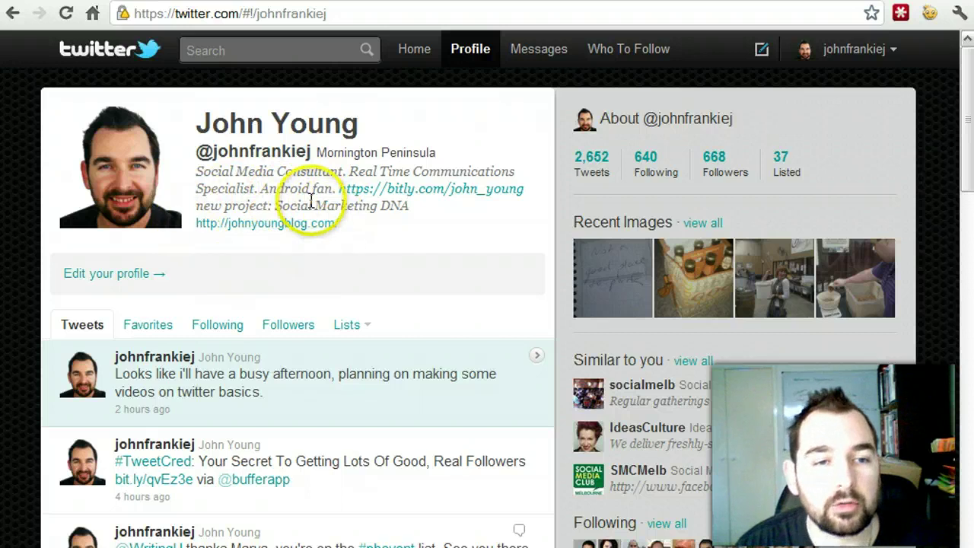
- Look through your own recent tweets on the profile page and come back to the newest one
scroll(278, 255, "down", 1)
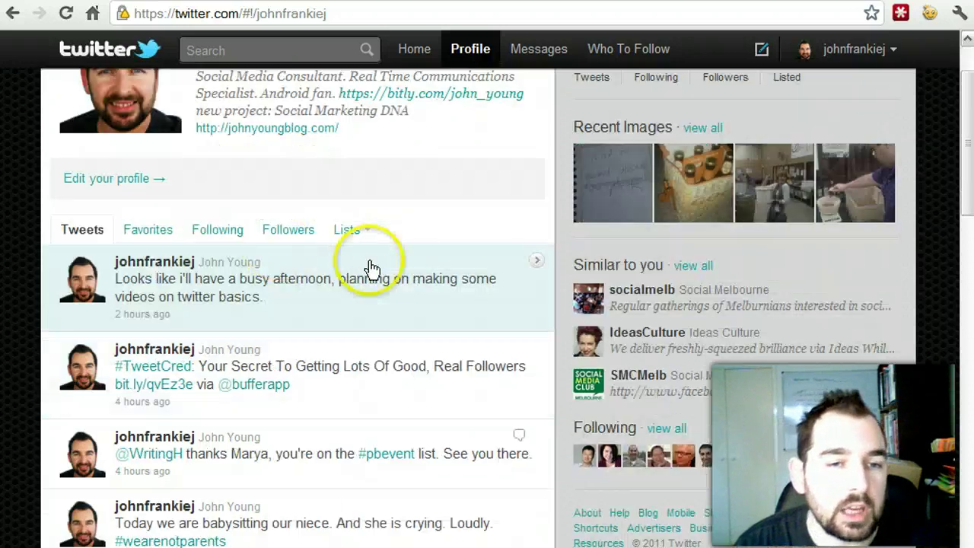
scroll(347, 278, "down", 1)
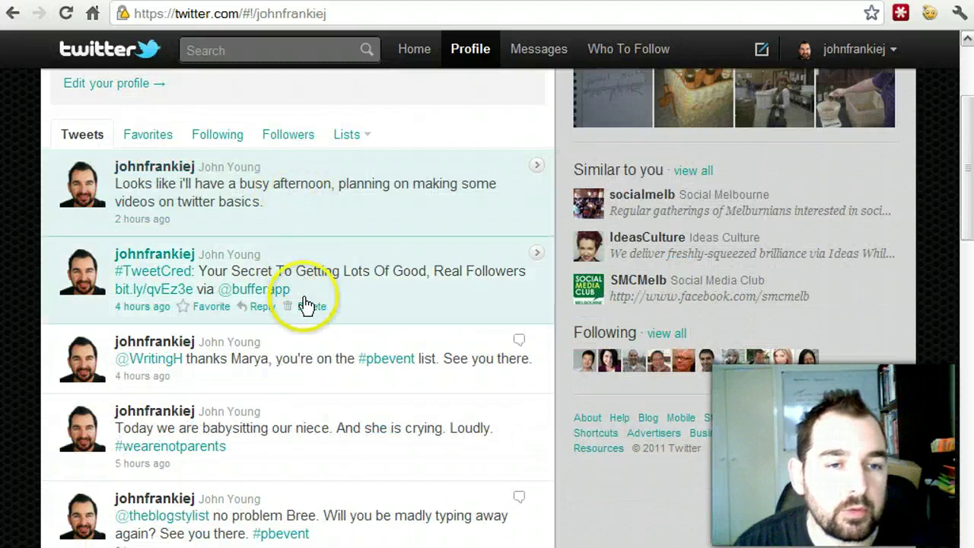
scroll(307, 306, "down", 1)
scroll(306, 306, "down", 2)
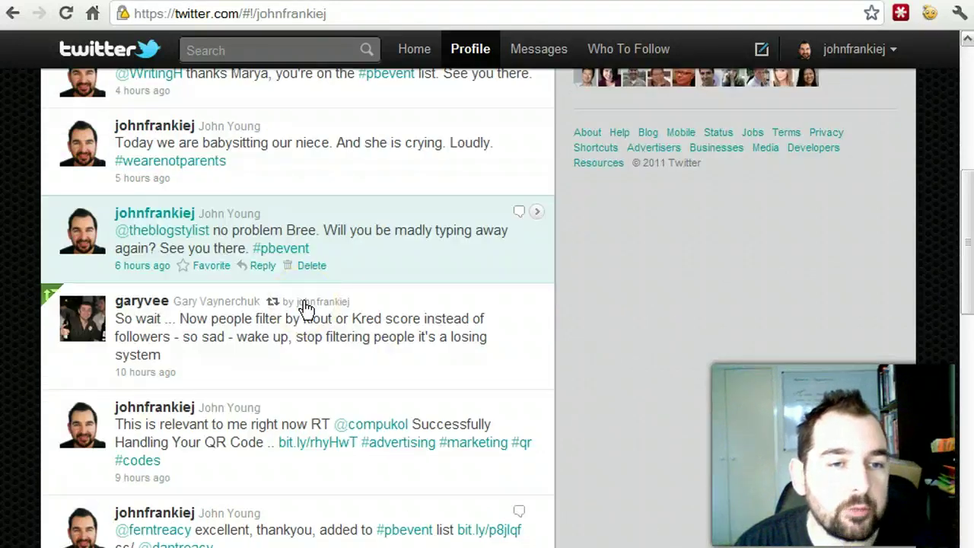
scroll(306, 309, "up", 3)
scroll(306, 308, "up", 1)
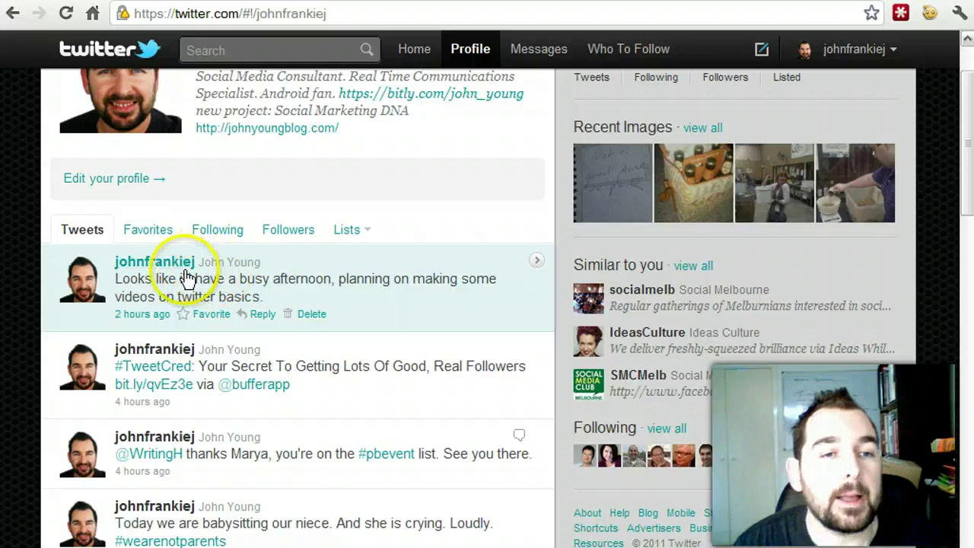
scroll(296, 282, "down", 3)
left_click(309, 275)
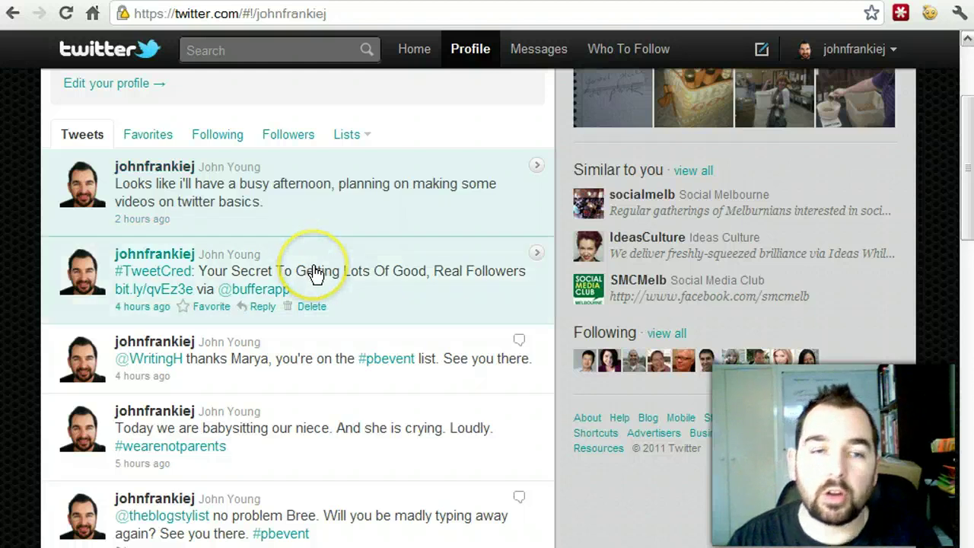
scroll(316, 276, "up", 3)
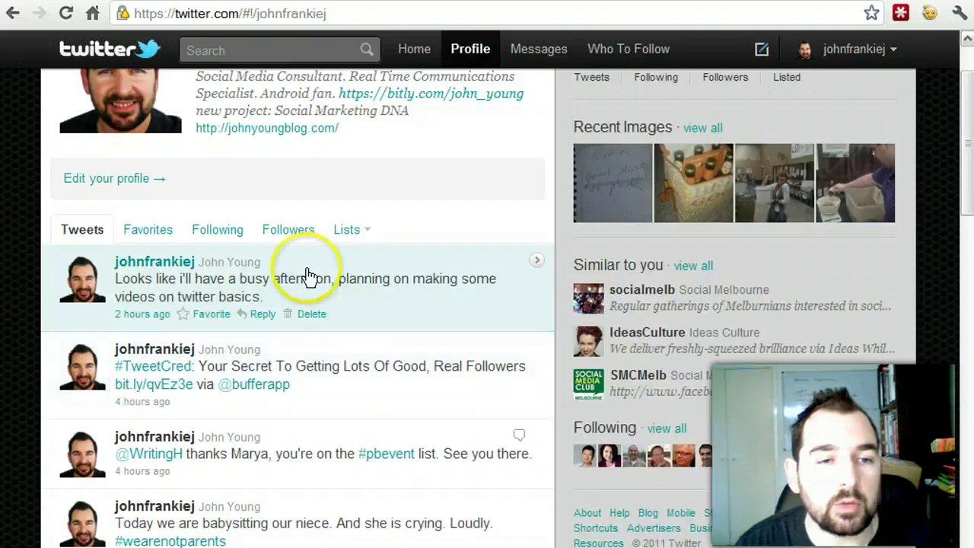
- Open the newest tweet, about making videos on twitter basics, on its own page and copy its web address
mouse_move(136, 318)
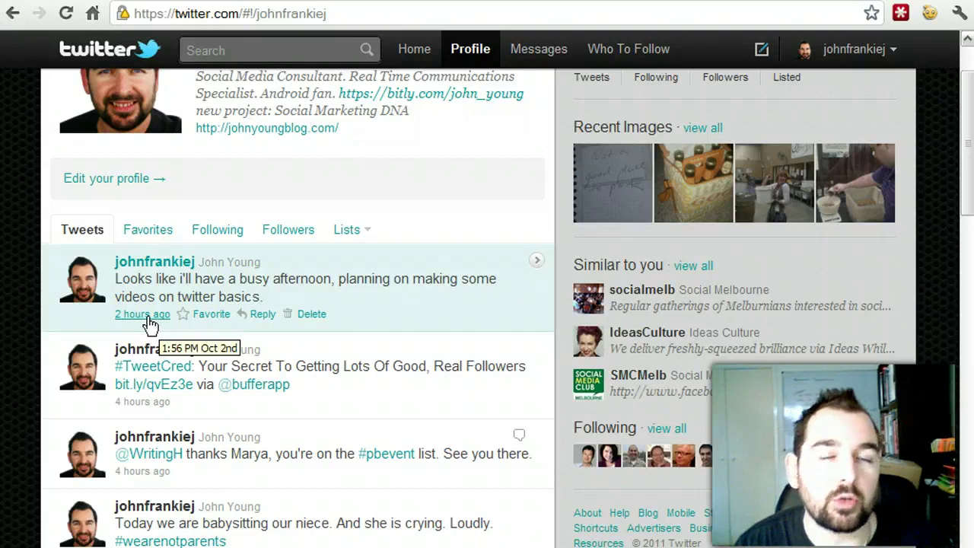
left_click(145, 314)
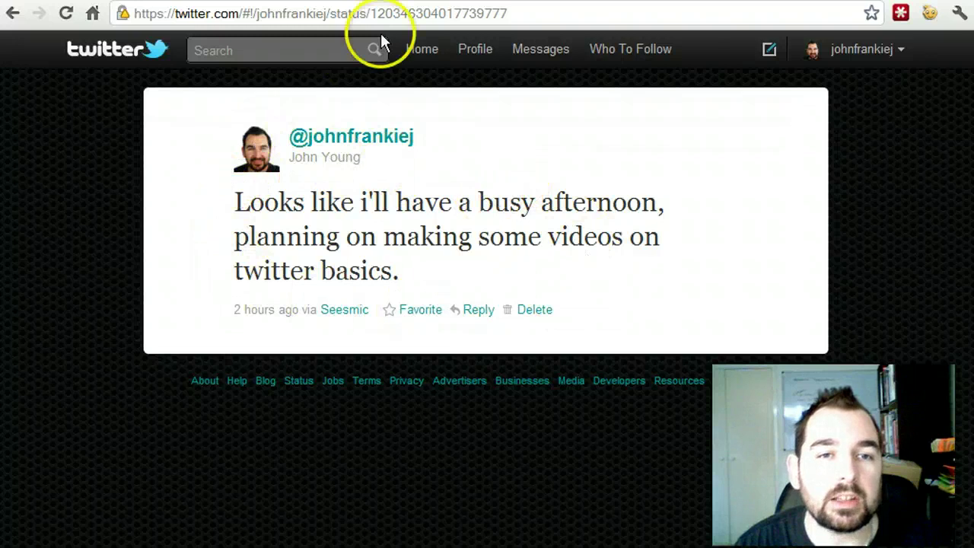
left_click(526, 16)
left_click(536, 14)
left_click_drag(536, 14, 127, 20)
right_click(255, 16)
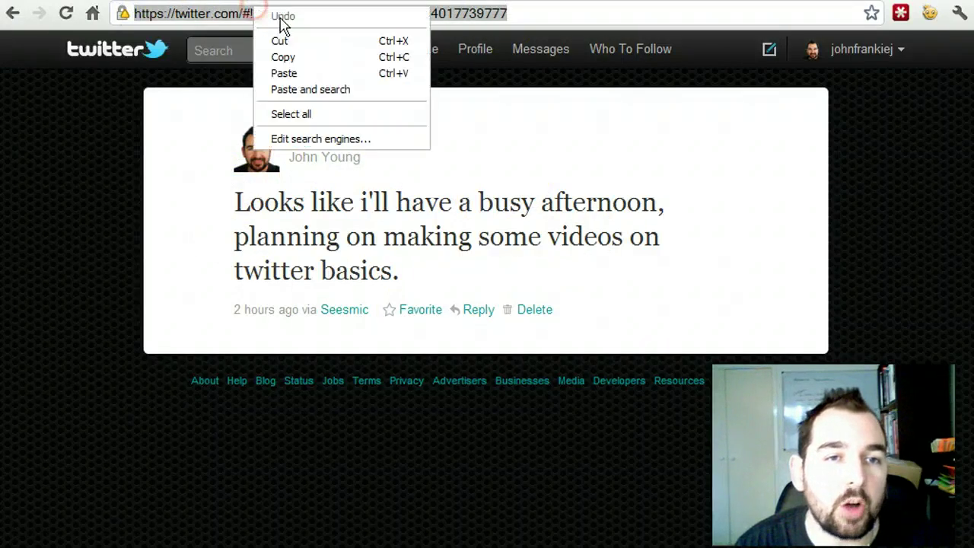
left_click(297, 57)
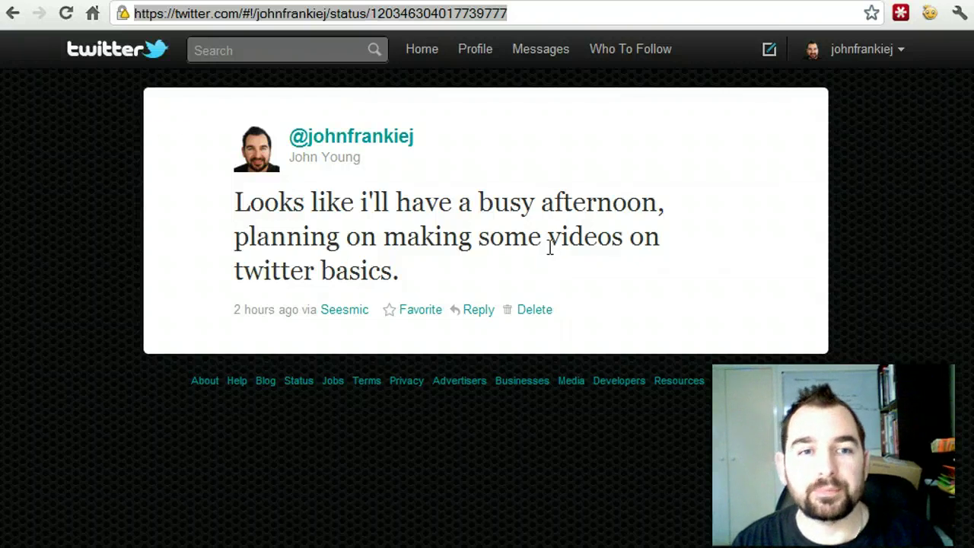
- Return to the profile, open the #TweetCred tweet on its own page, and select its web address
left_click(15, 14)
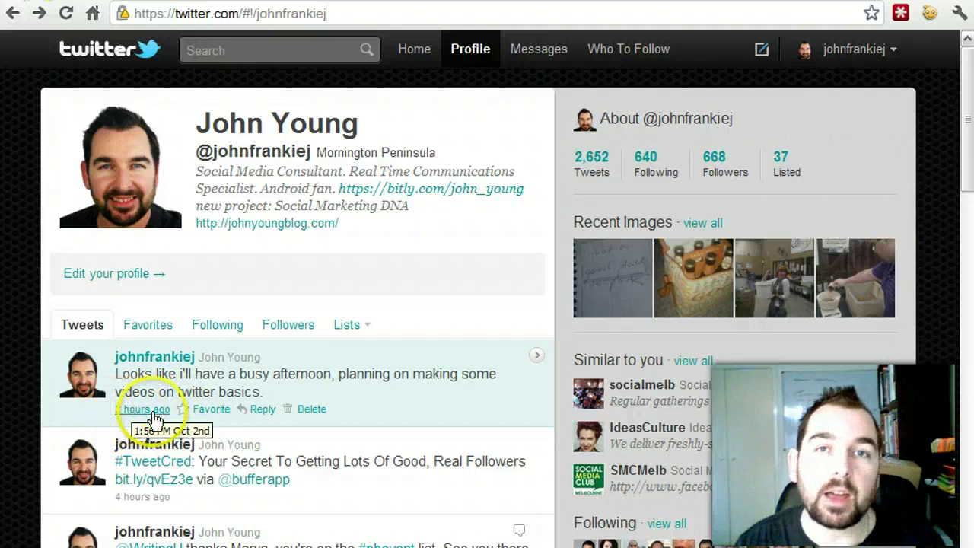
scroll(152, 421, "down", 3)
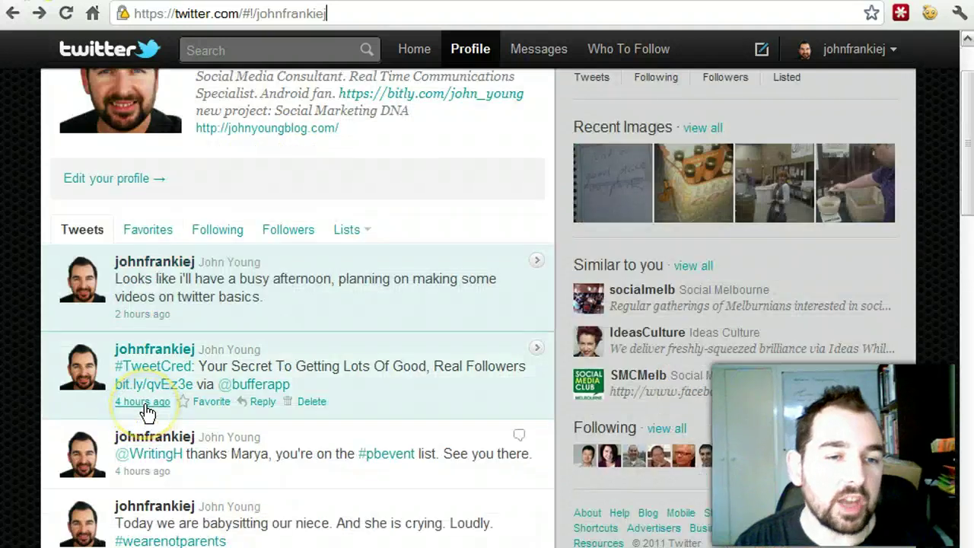
left_click(145, 402)
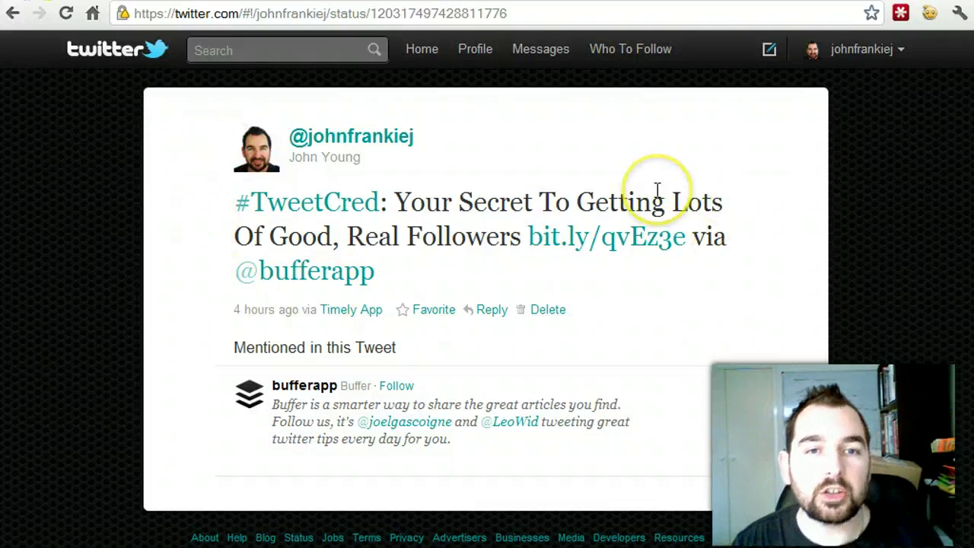
left_click(532, 14)
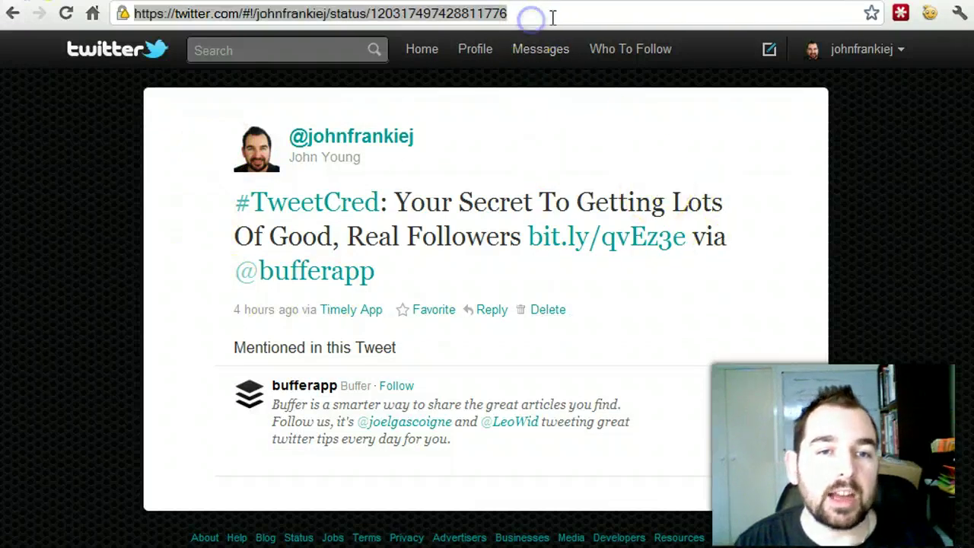
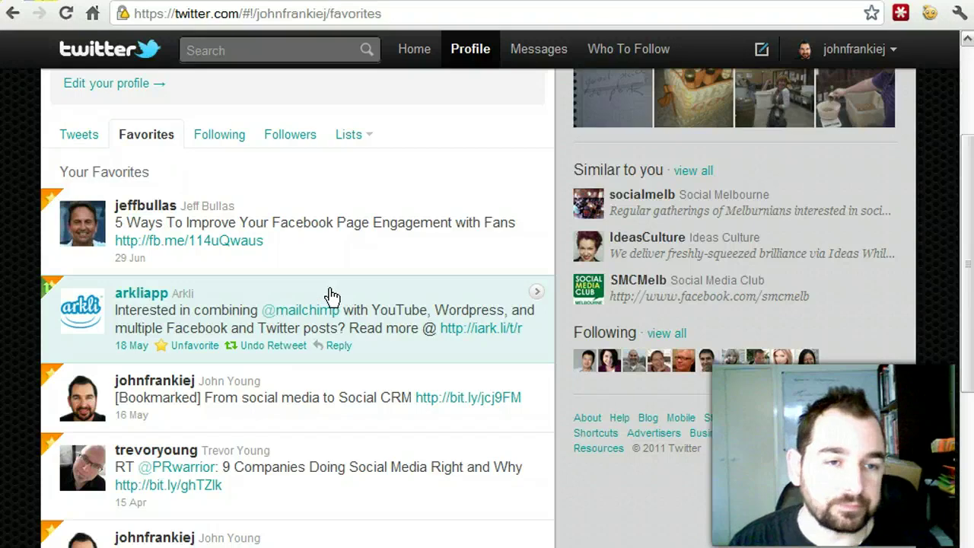
- View the favorited tweet "5 Ways To Improve Your Facebook Page Engagement with Fans" on its own page and return to the favorites
mouse_move(126, 263)
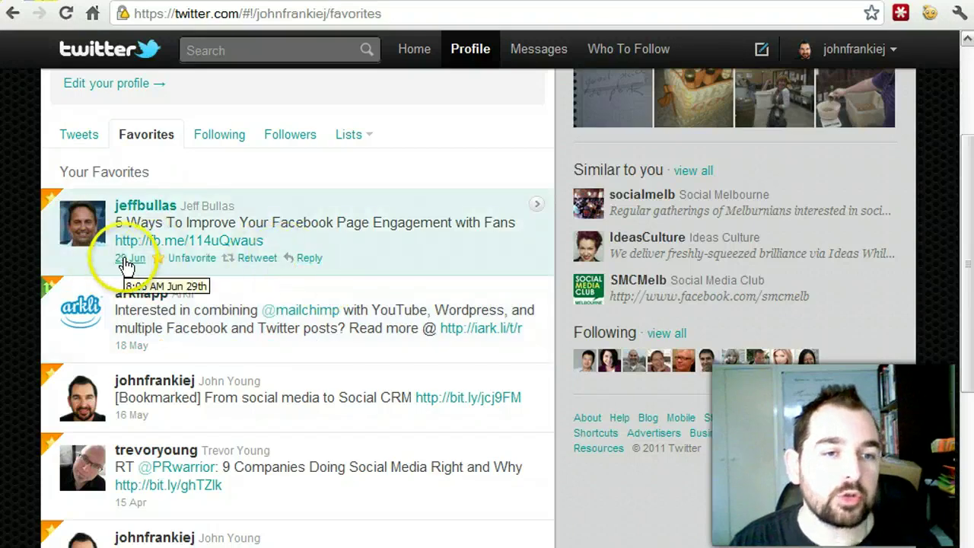
left_click(126, 261)
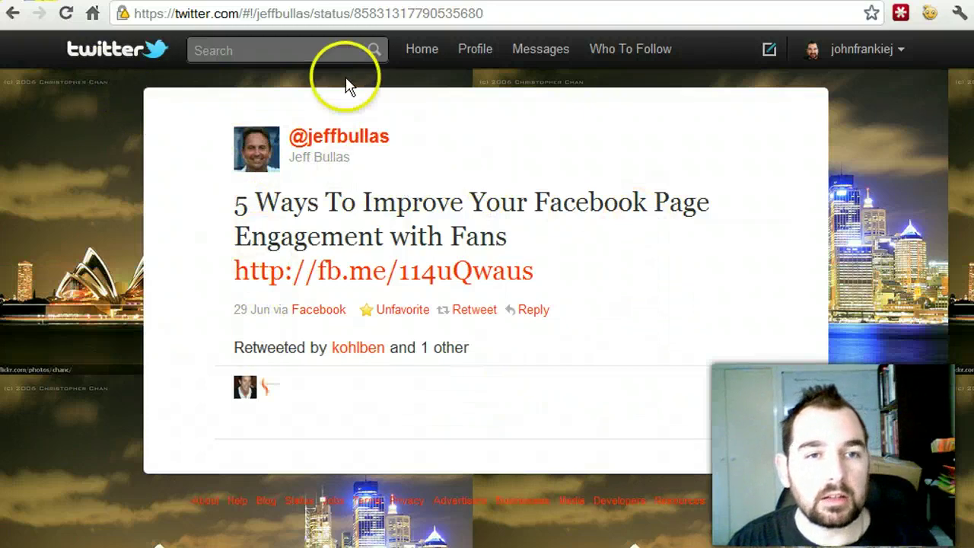
left_click(13, 15)
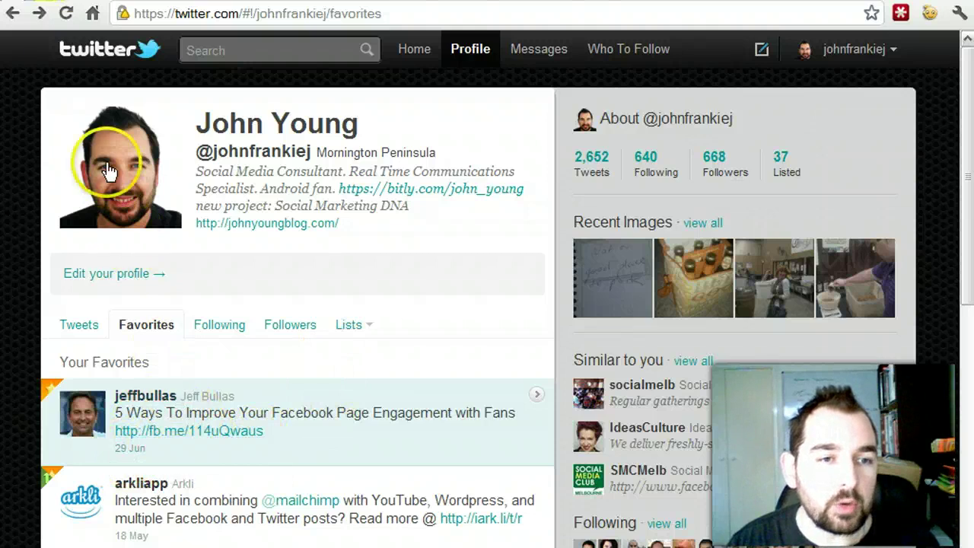
- Check your own tweets list, reopen the favorites, and show the details of the first favorited tweet beside the list
left_click(84, 324)
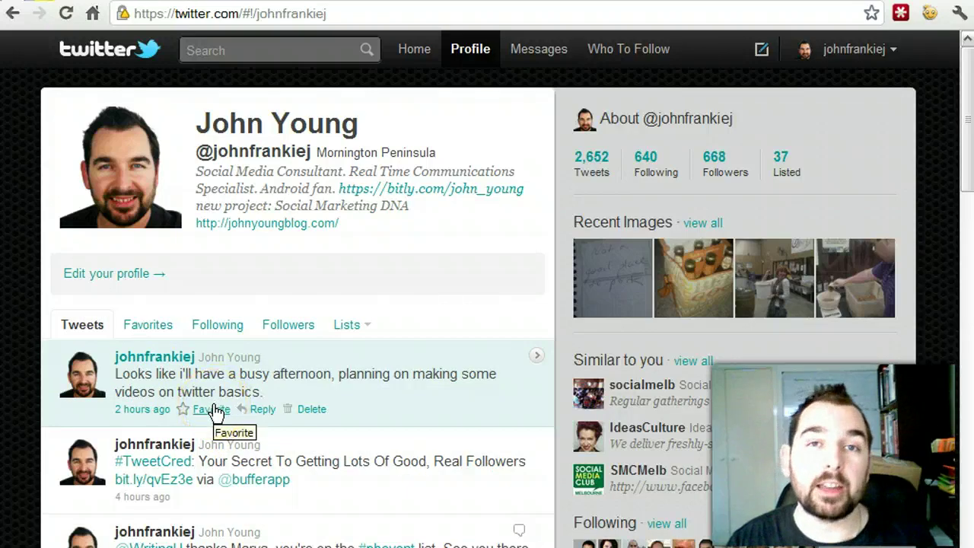
left_click(143, 326)
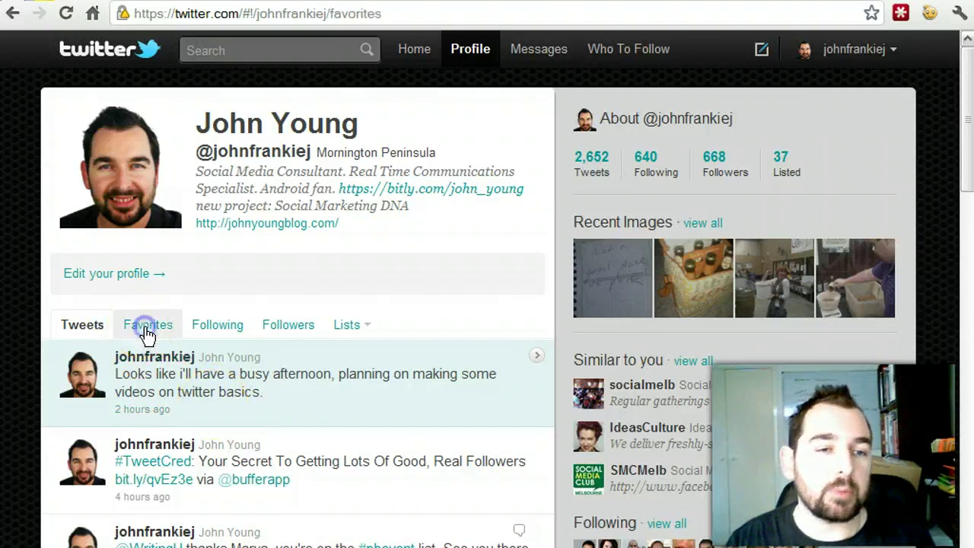
scroll(274, 332, "down", 1)
scroll(274, 332, "down", 1)
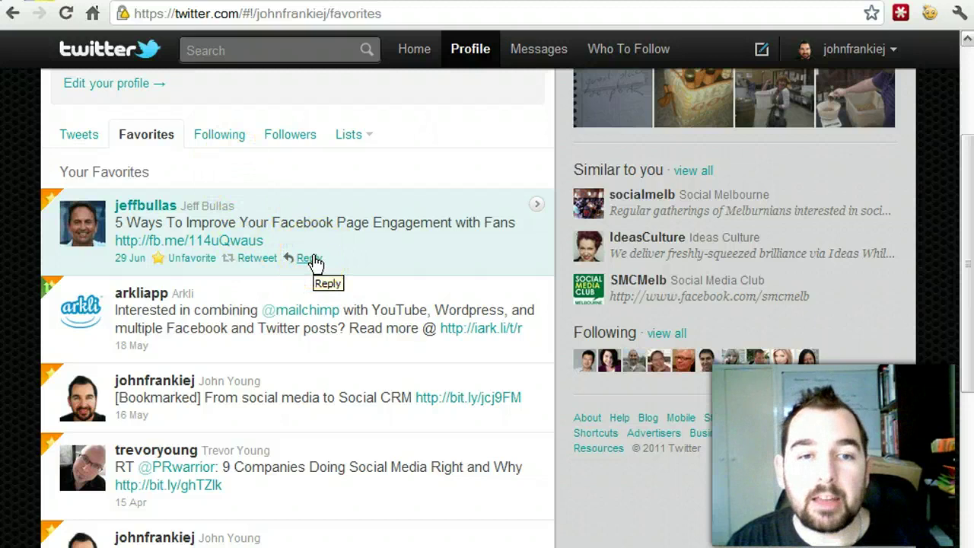
left_click(537, 205)
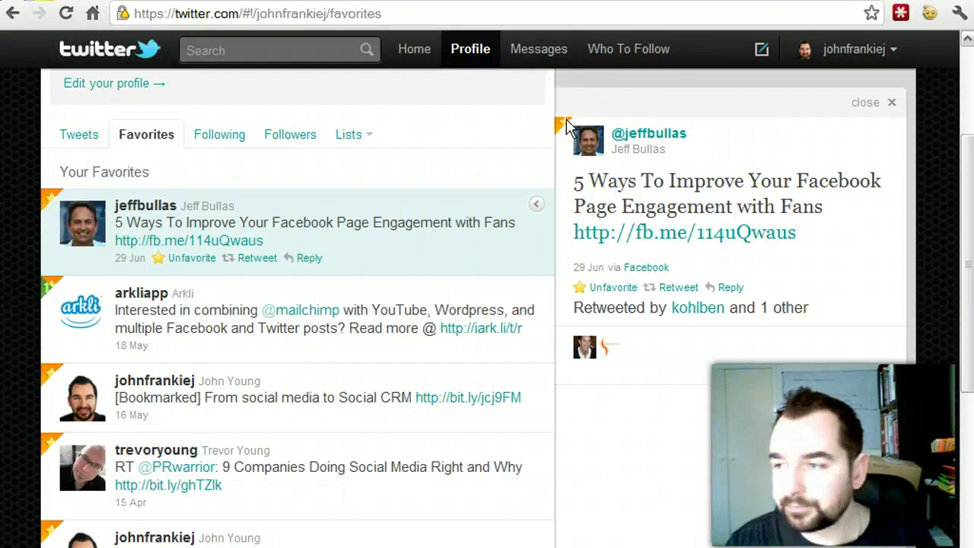
- Open the list of people you follow and look through the accounts and their bios
left_click(220, 134)
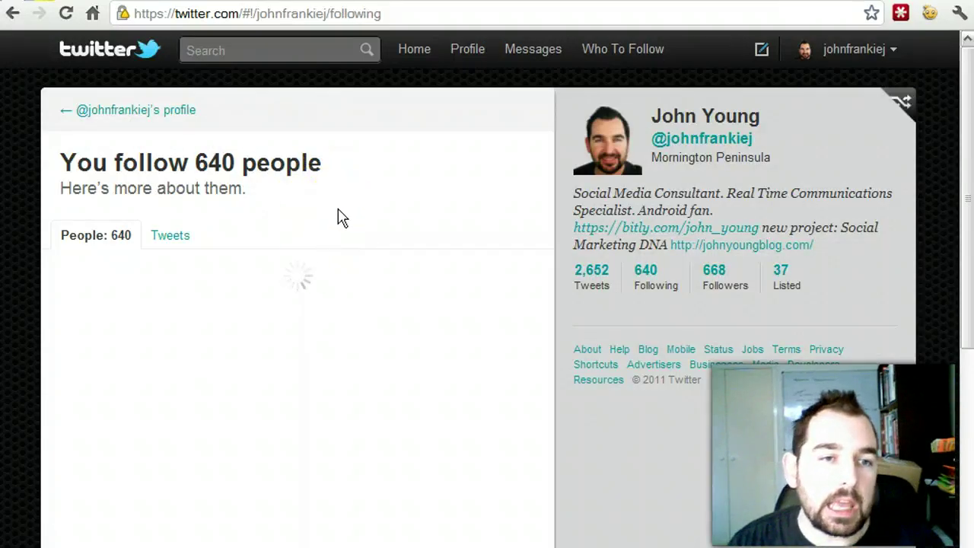
scroll(340, 218, "down", 1)
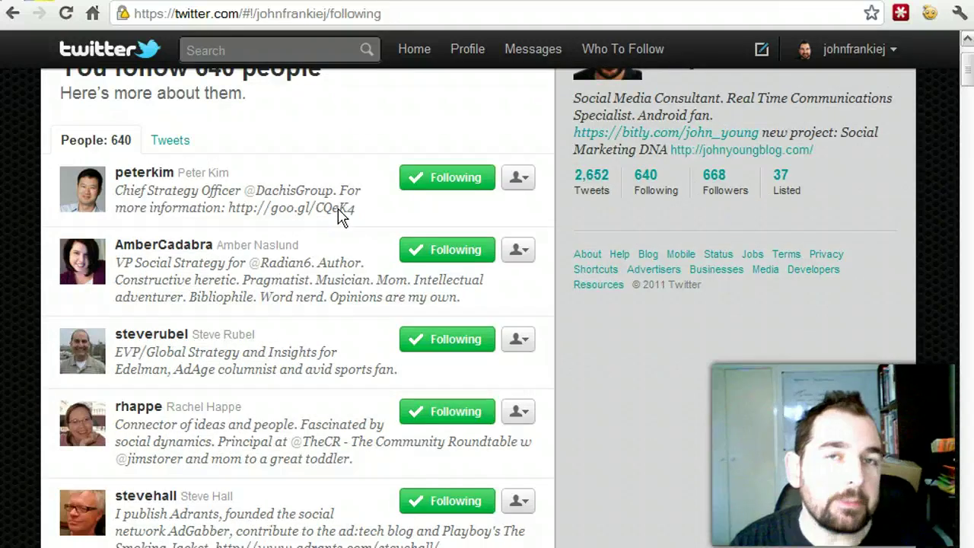
scroll(340, 218, "down", 1)
scroll(340, 218, "down", 4)
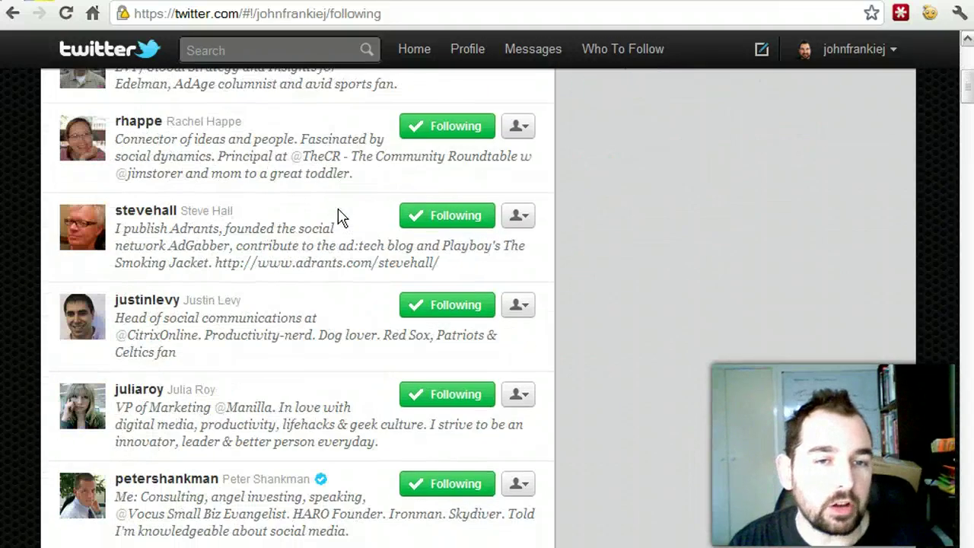
scroll(341, 218, "down", 4)
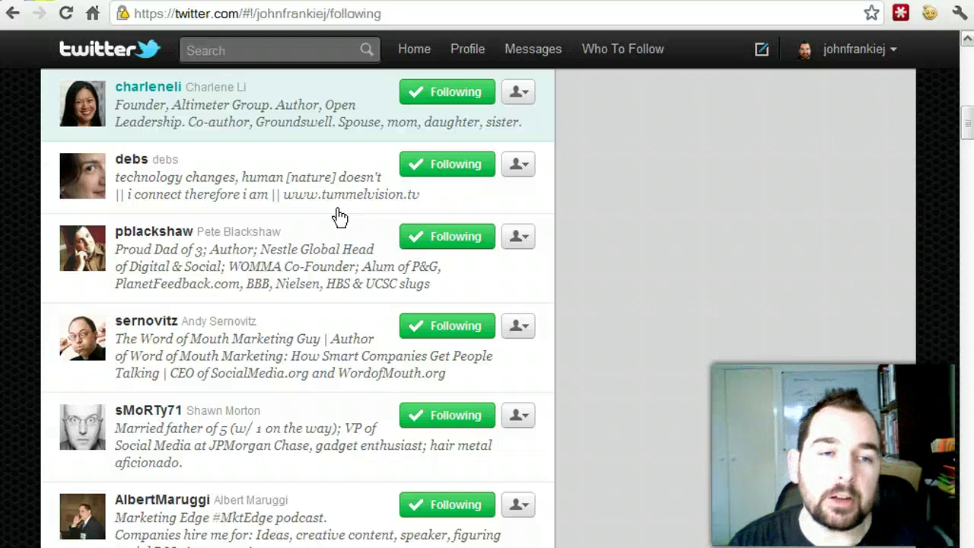
scroll(340, 218, "down", 1)
left_click(325, 227)
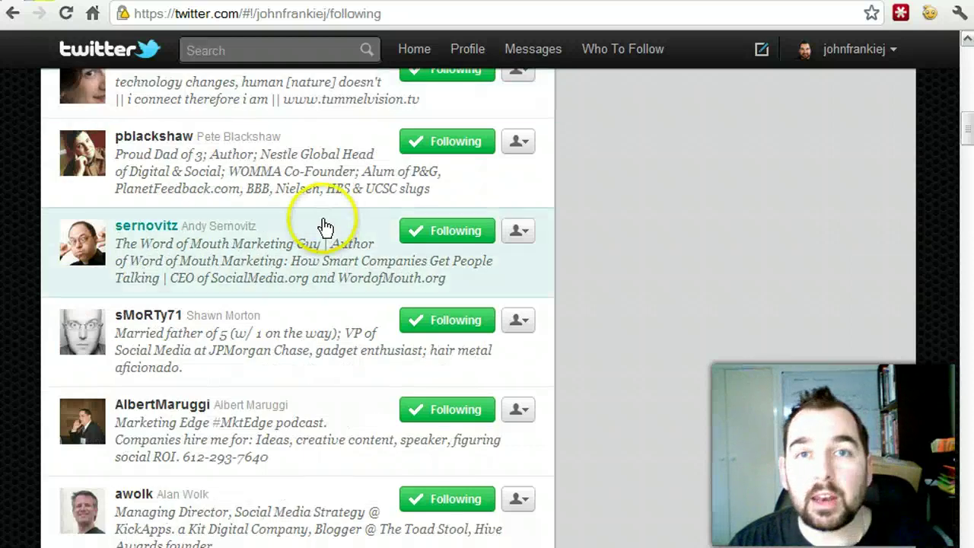
scroll(255, 242, "up", 1)
scroll(255, 243, "up", 2)
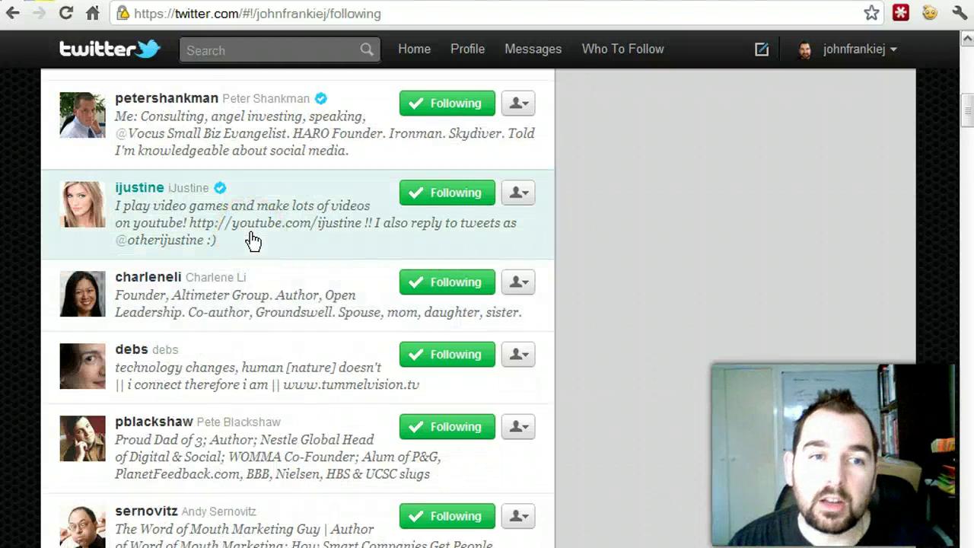
scroll(251, 240, "up", 2)
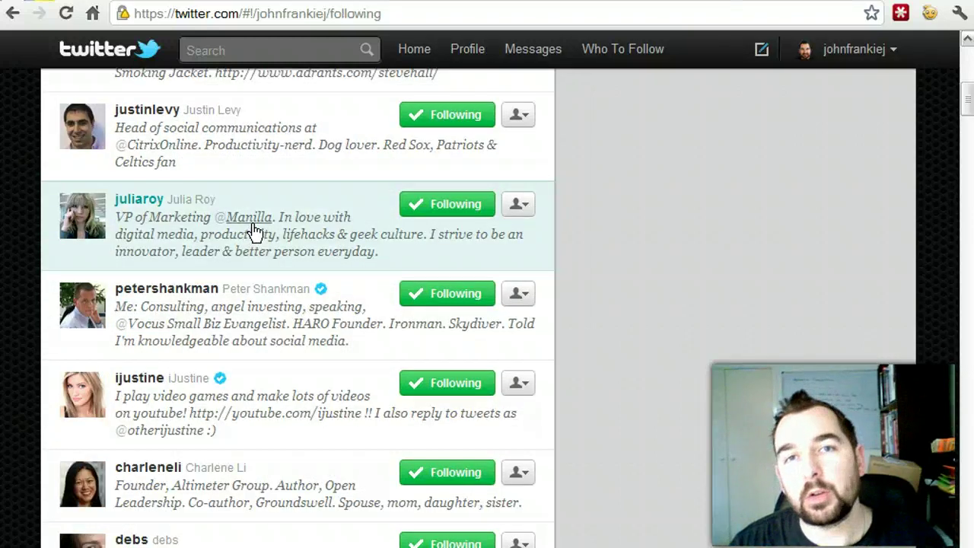
- Show the additional actions for the first account in the following list and examine the option to mention it
scroll(255, 232, "up", 6)
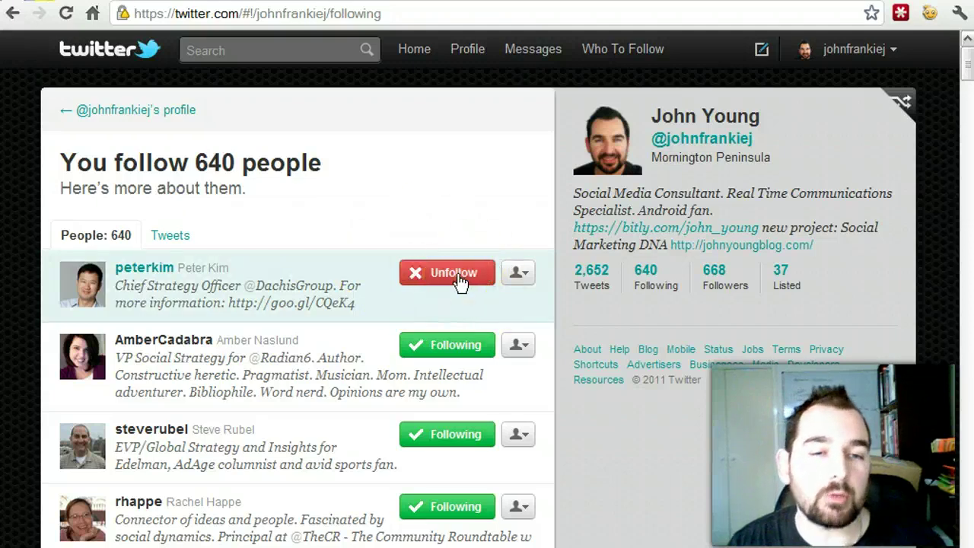
left_click(530, 278)
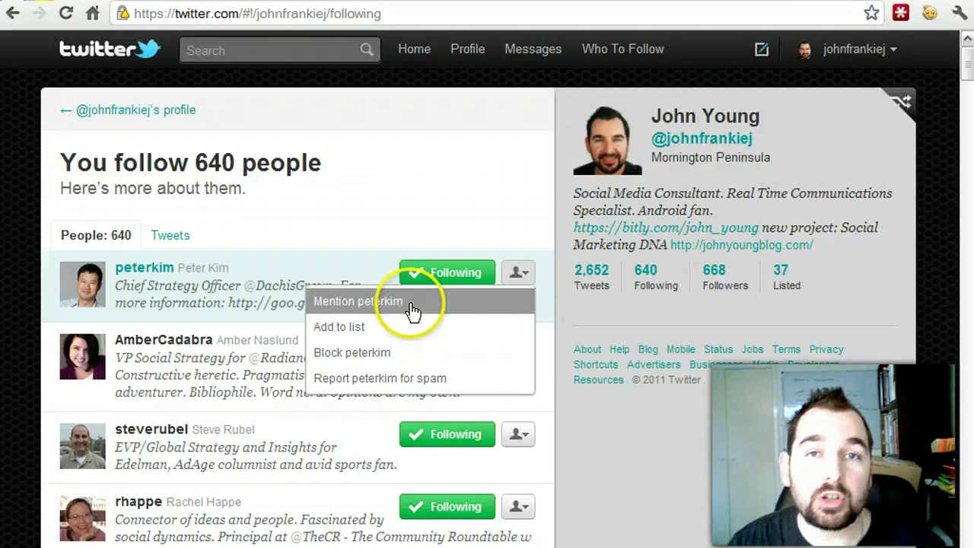
left_click(392, 311)
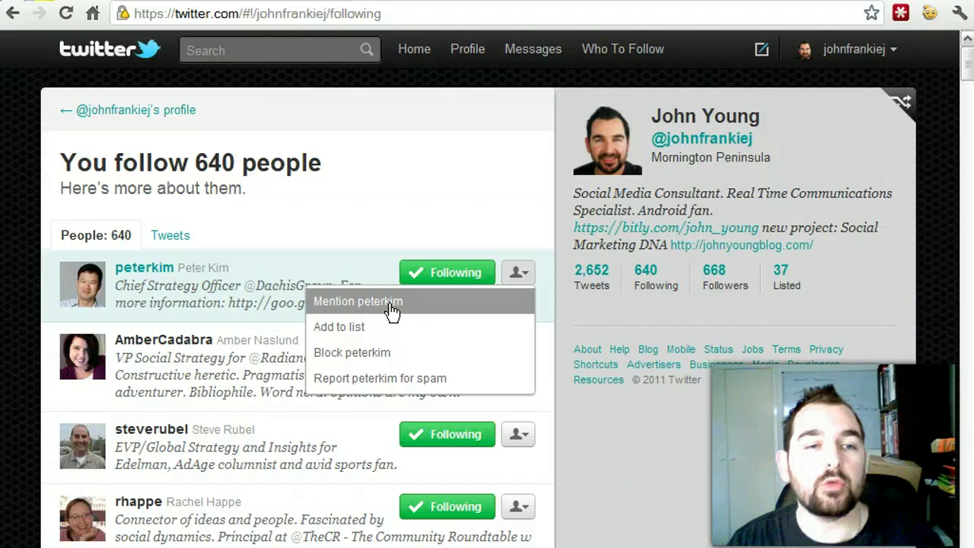
left_click(388, 316)
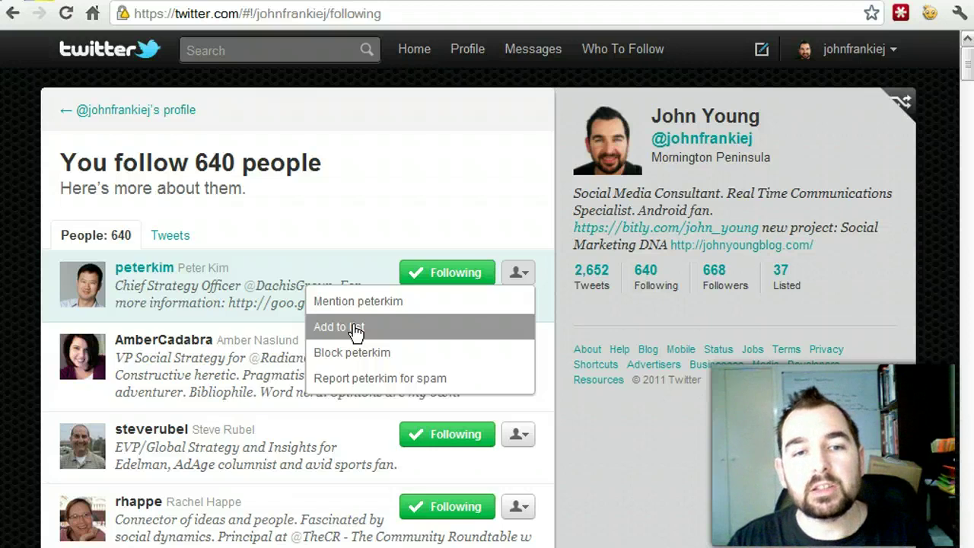
- View the lists the first followed account can be included in and close the list choices without selecting any
left_click(355, 328)
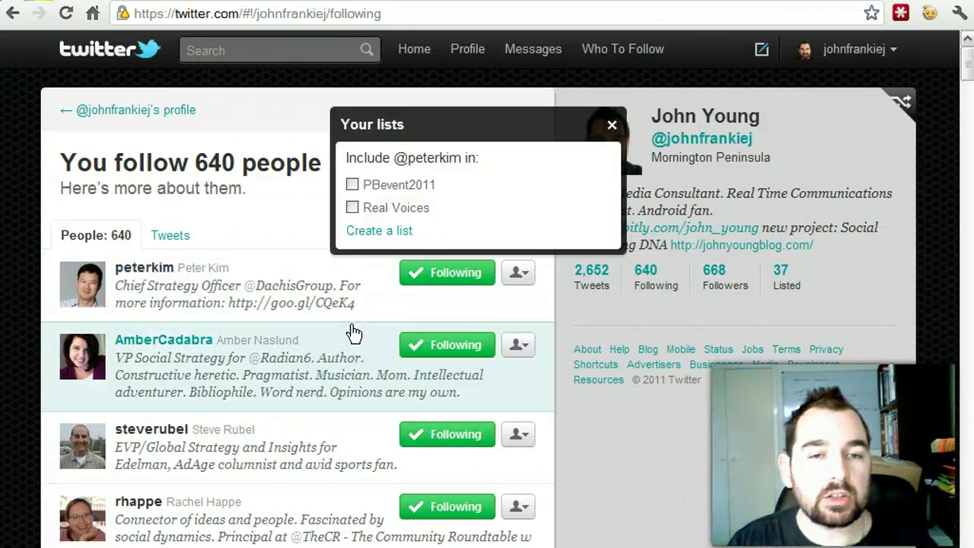
left_click(357, 297)
left_click(358, 295)
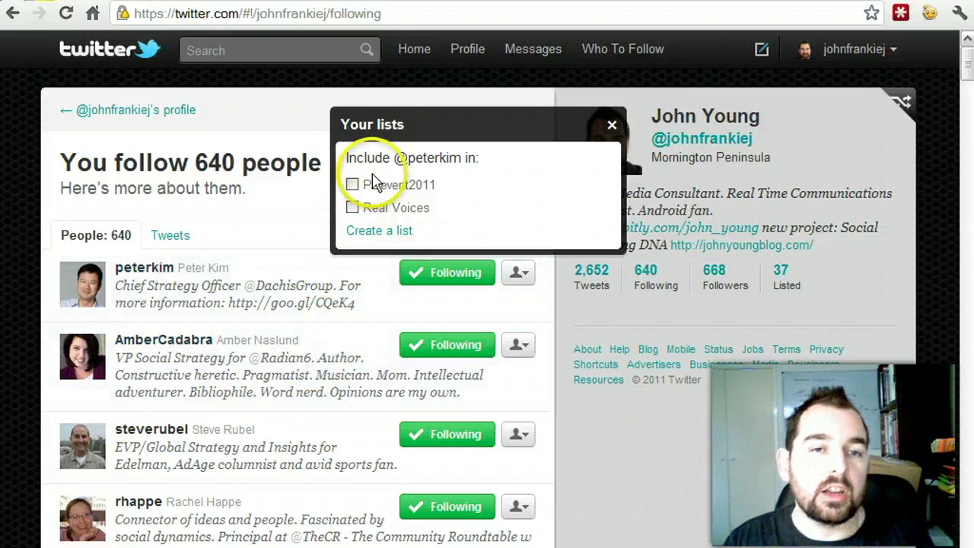
left_click(613, 127)
left_click(518, 272)
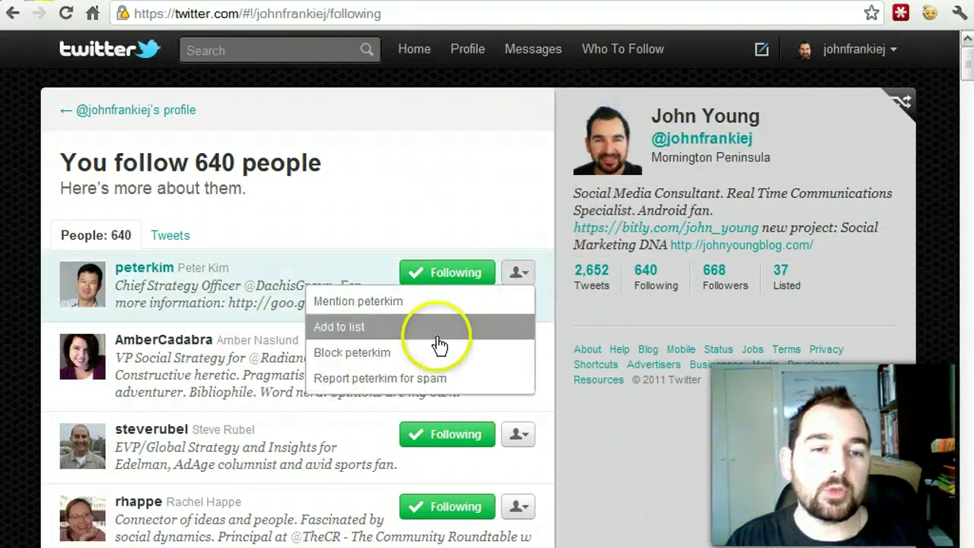
left_click(376, 341)
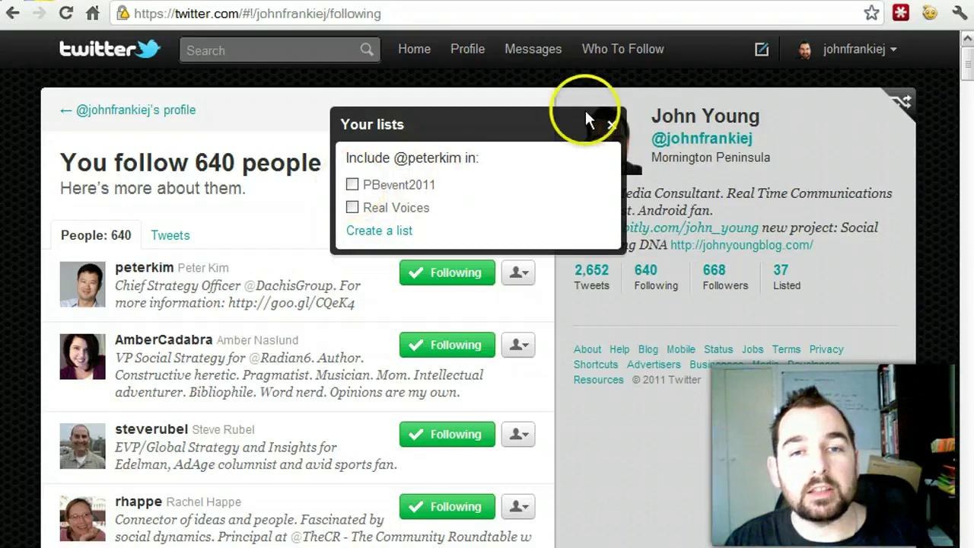
left_click(613, 127)
- Review the first account's block and report-for-spam options, and dismiss them without choosing either
left_click(520, 272)
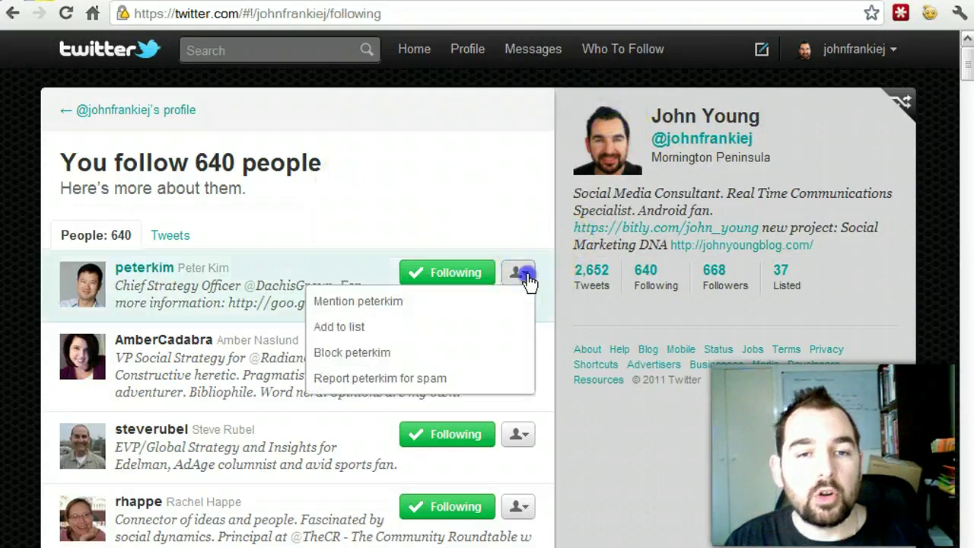
left_click(394, 384)
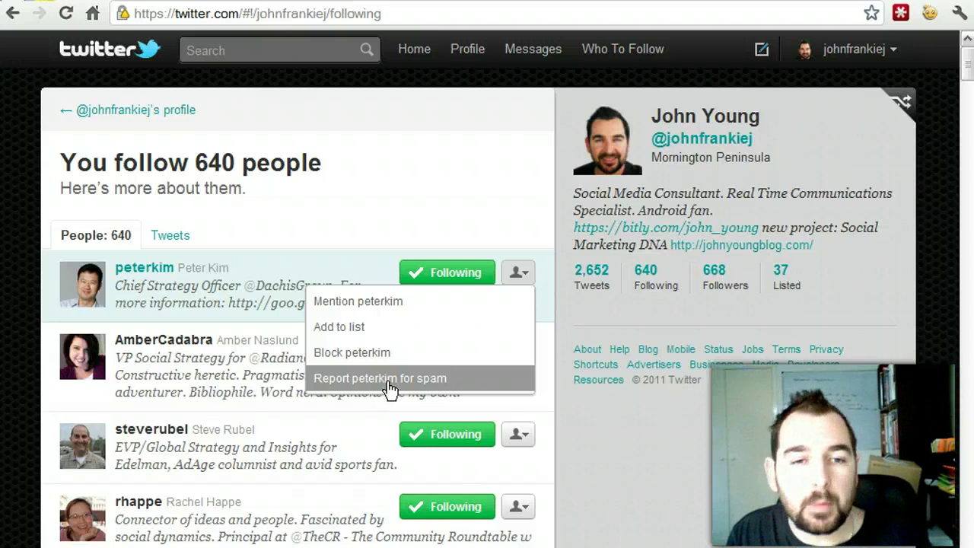
left_click(389, 388)
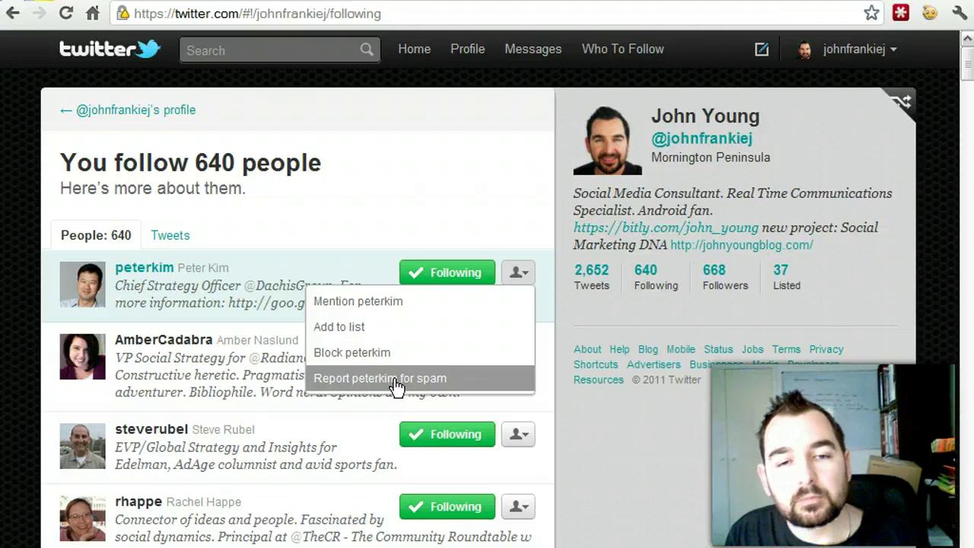
left_click(395, 225)
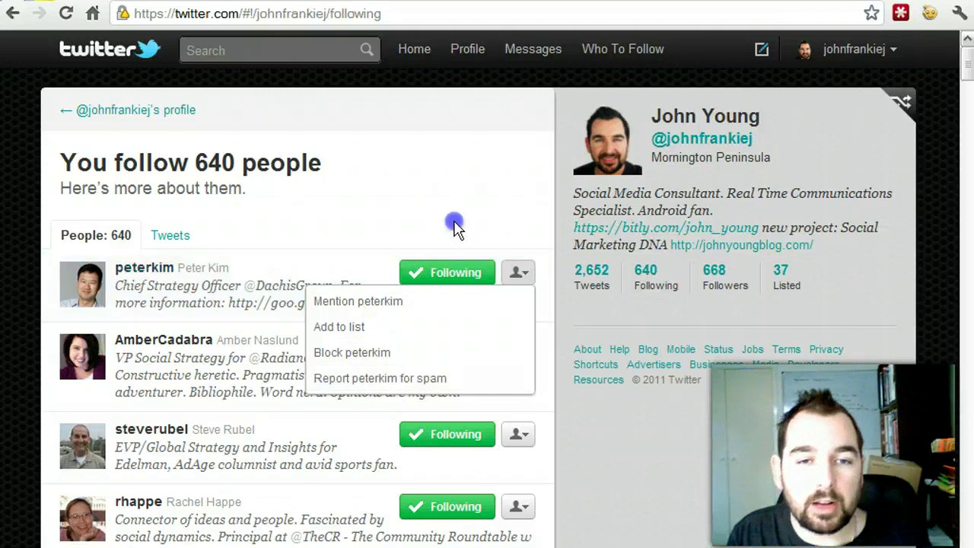
left_click(418, 230)
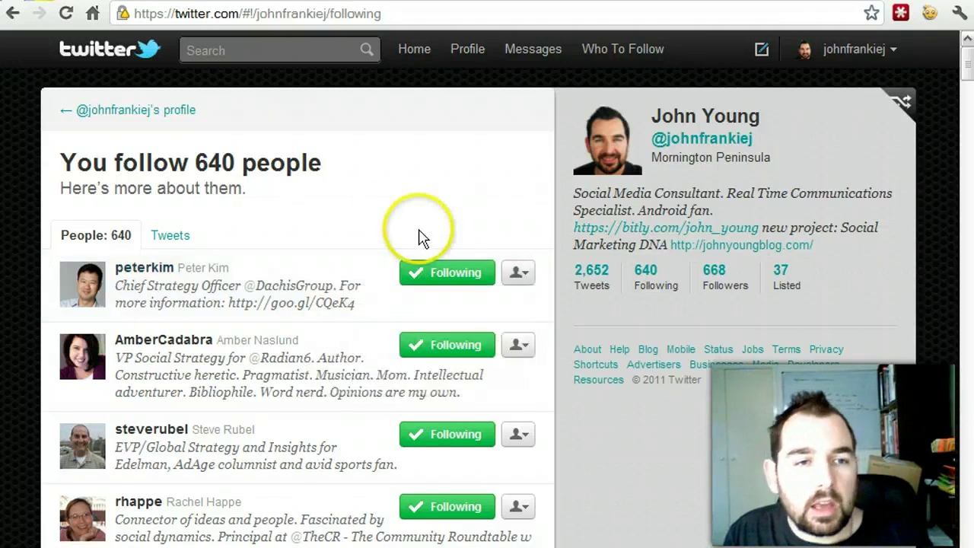
- Switch the following page to the tweets of the people you follow and look through them
left_click(172, 242)
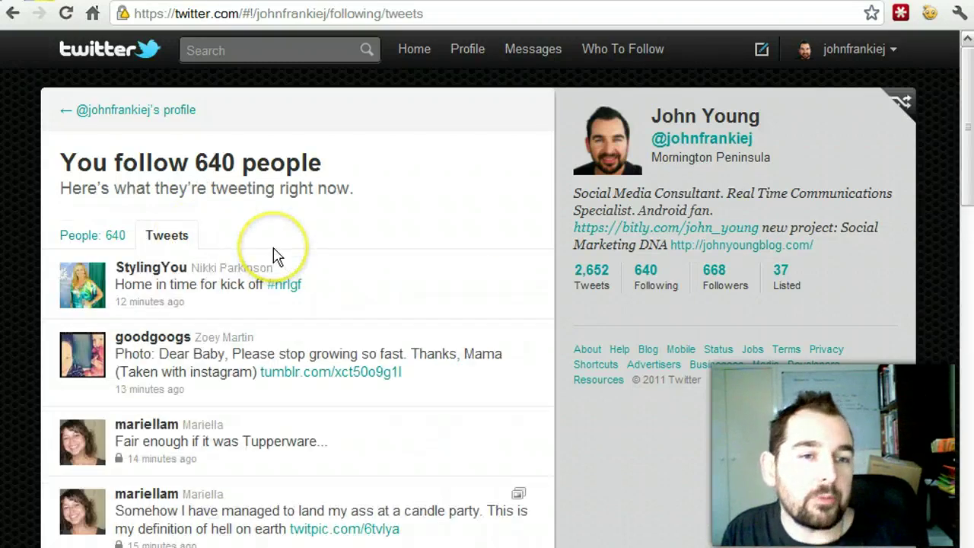
scroll(254, 358, "down", 4)
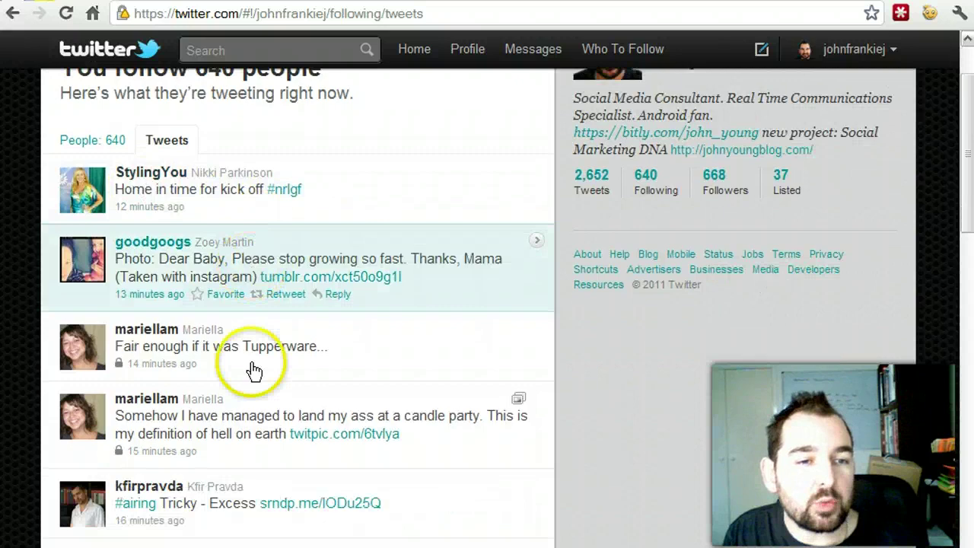
scroll(254, 370, "down", 3)
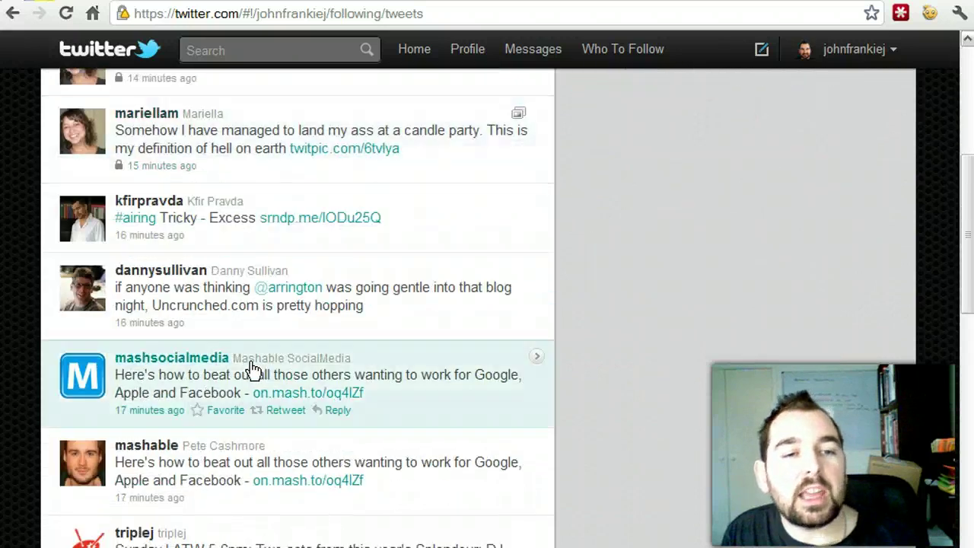
scroll(254, 370, "up", 8)
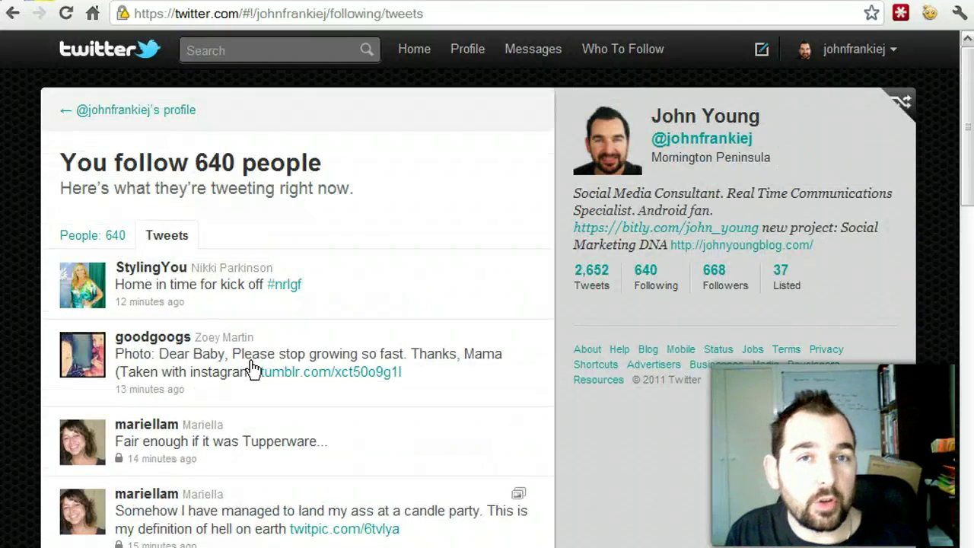
scroll(254, 370, "down", 1)
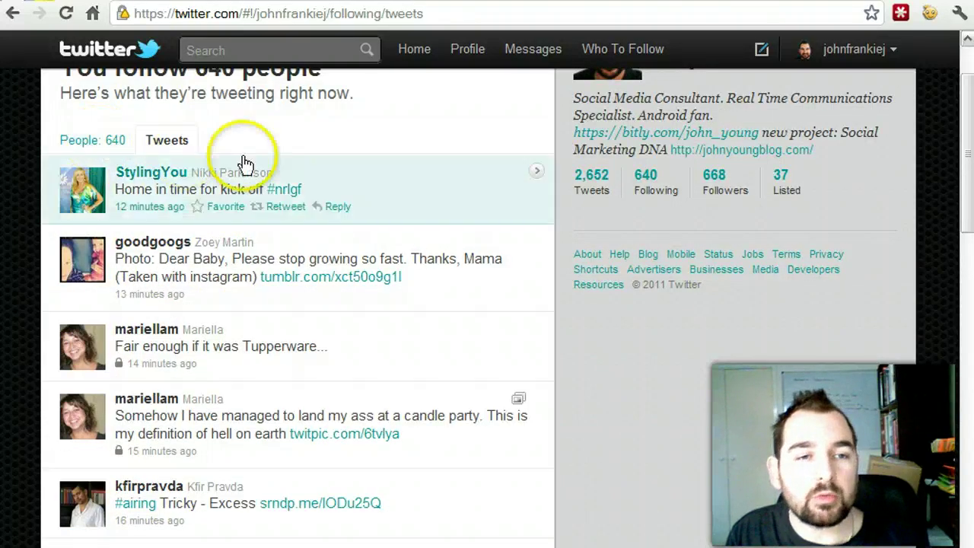
scroll(251, 163, "up", 1)
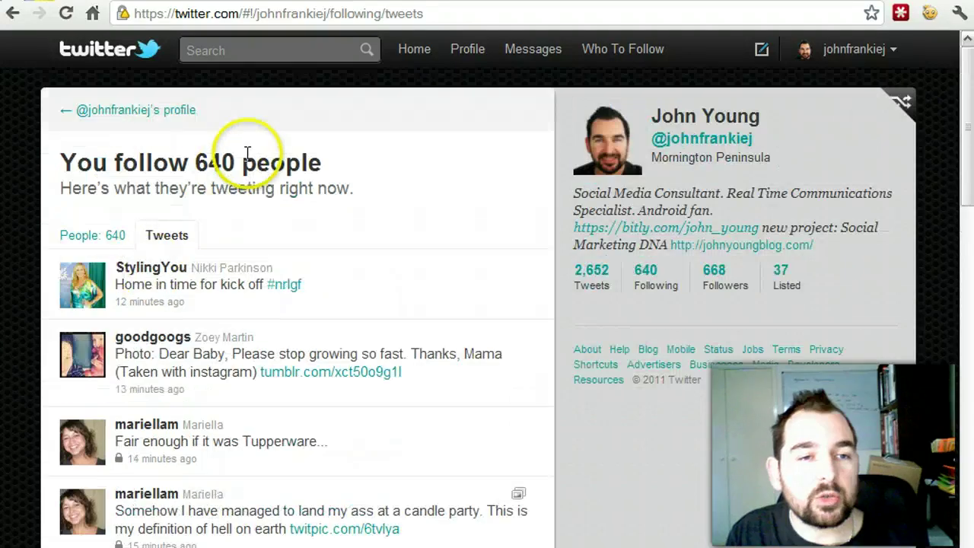
- Open the full profile of the first tweet's author and view the accounts they follow as a timeline
left_click(152, 271)
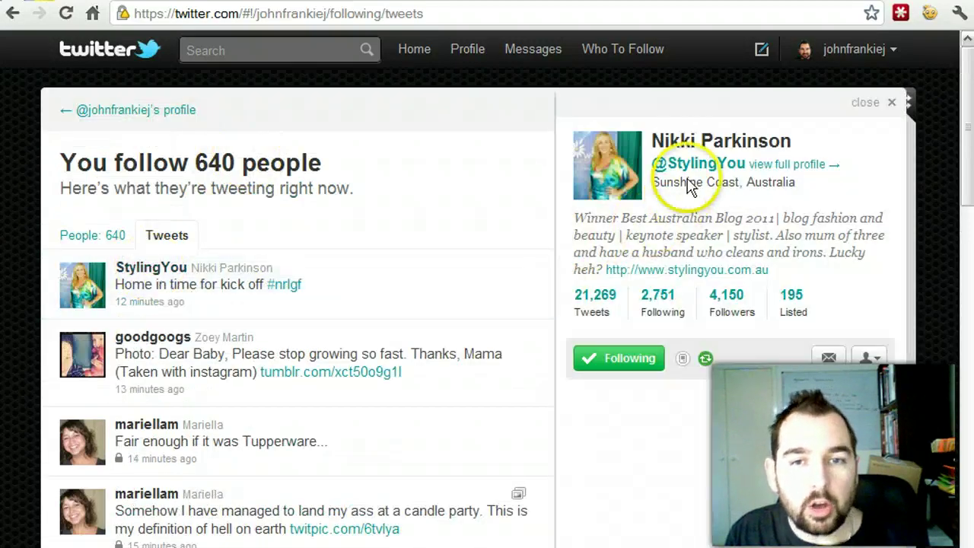
left_click(795, 165)
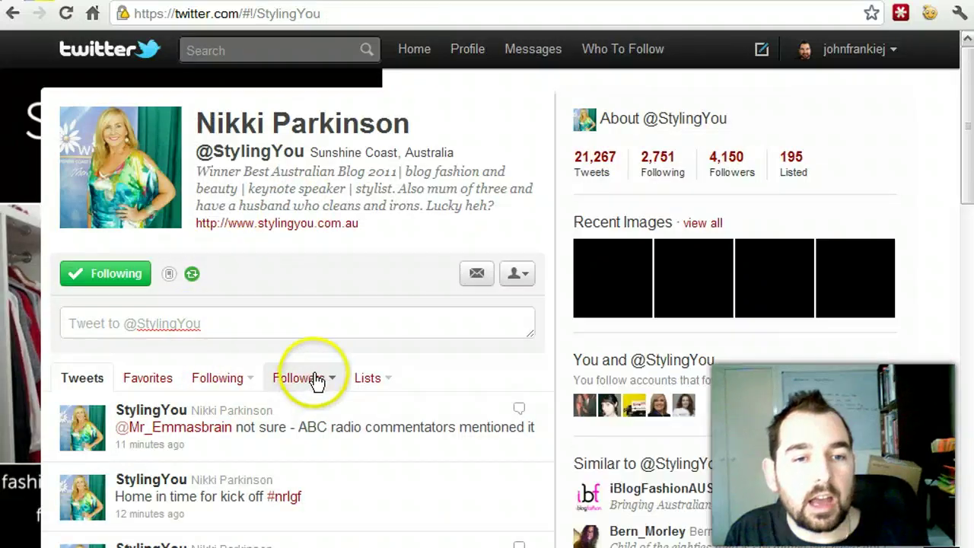
left_click(225, 380)
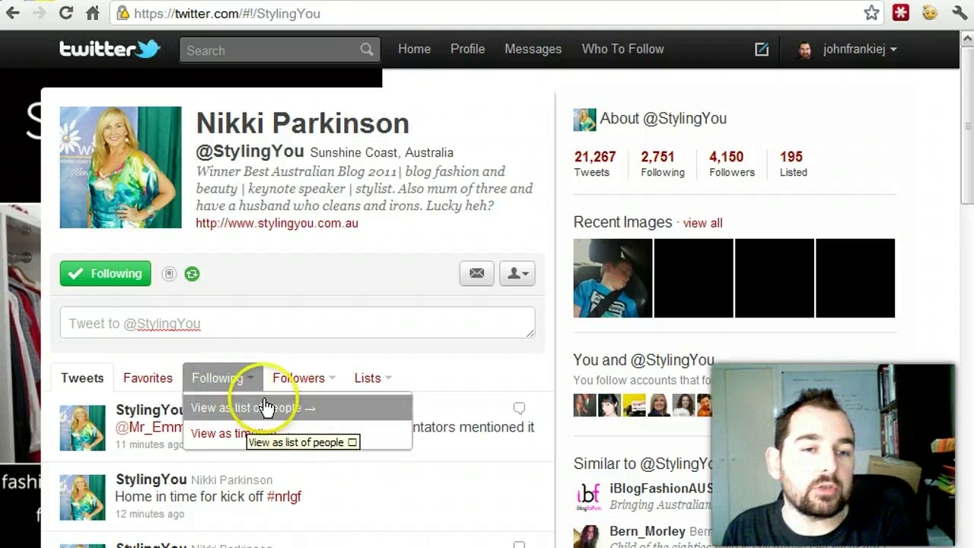
left_click(253, 441)
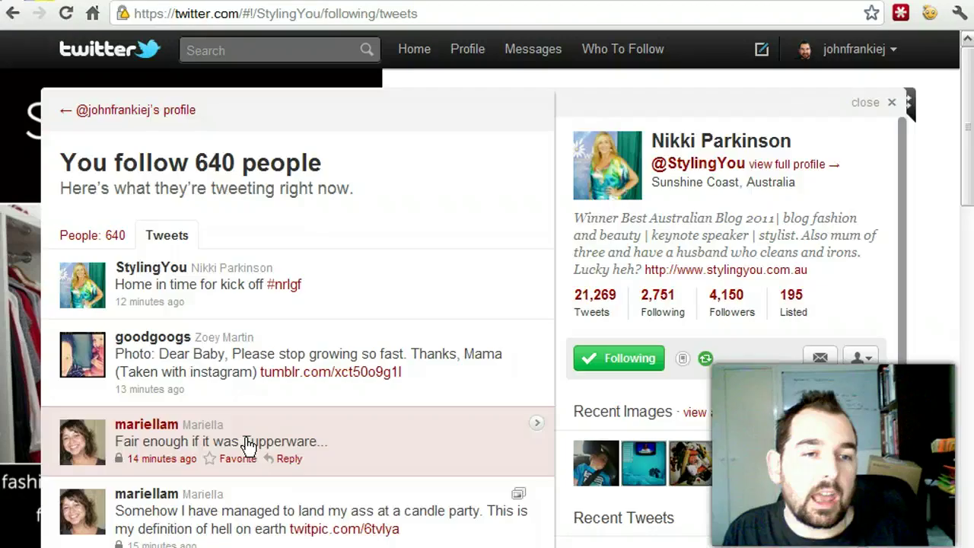
left_click(236, 387)
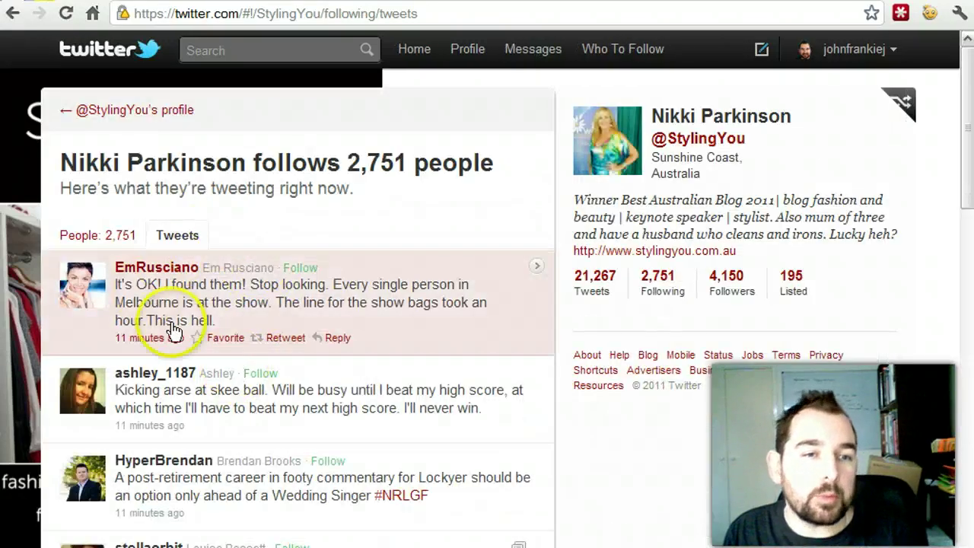
- Look through the recent tweets in this account's following timeline
scroll(205, 355, "down", 5)
scroll(204, 356, "down", 1)
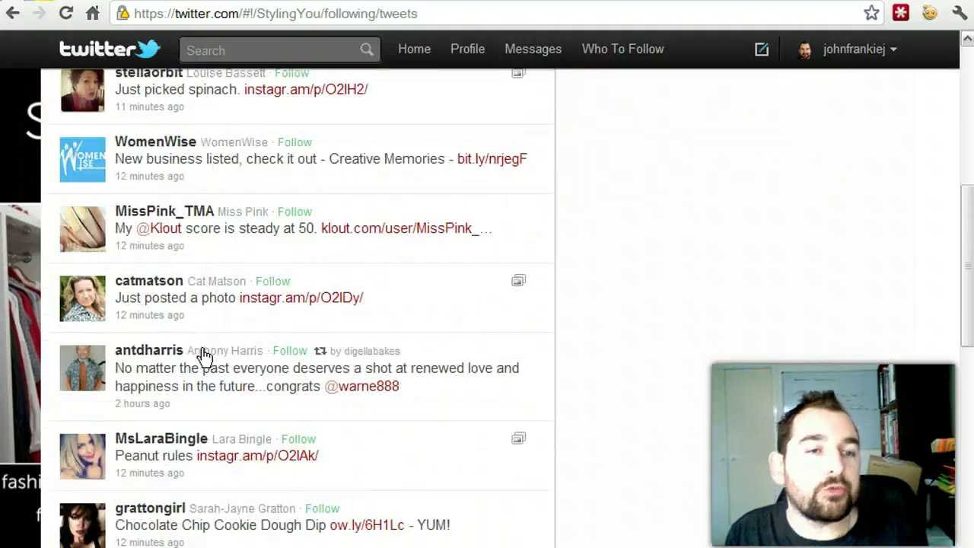
scroll(202, 358, "up", 6)
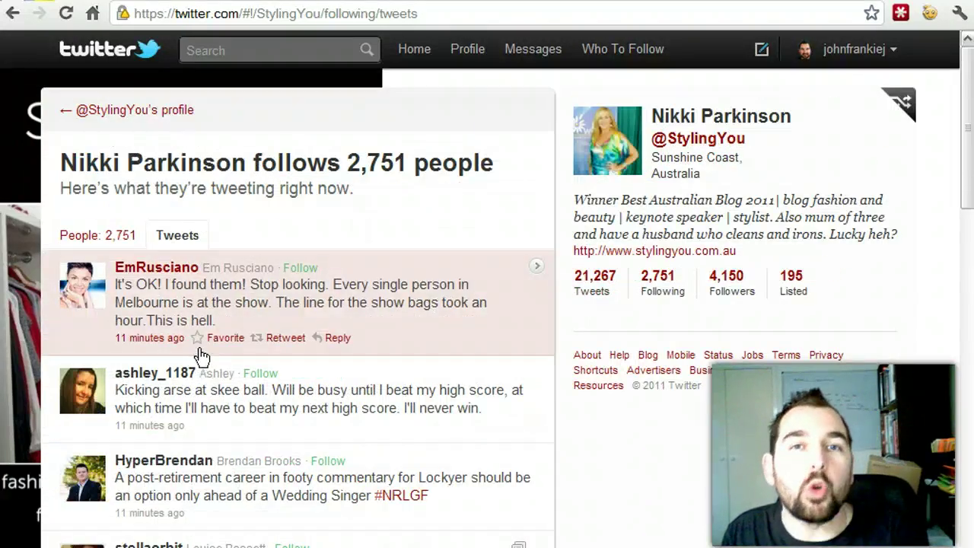
left_click(194, 337)
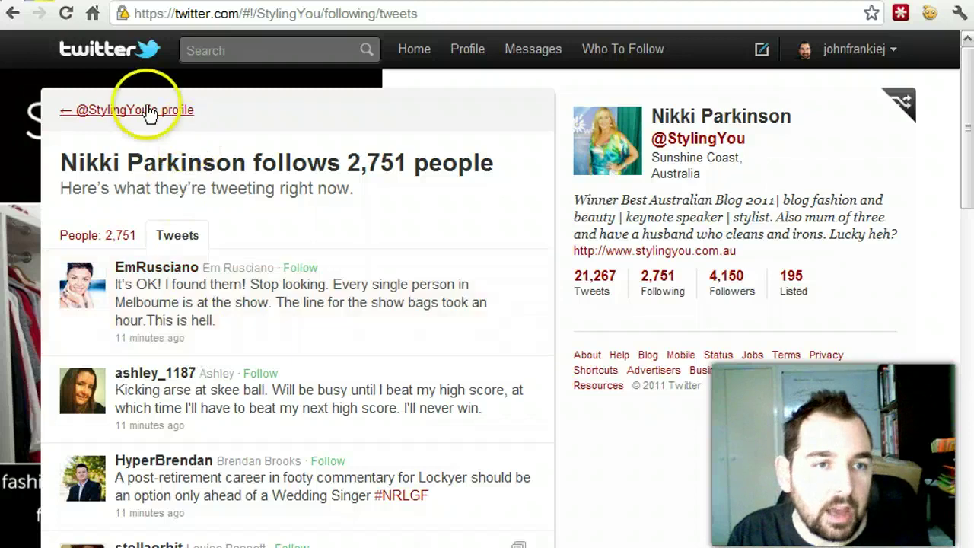
- Return to your own profile through the home page and show the lists you created and the lists you follow
left_click(102, 55)
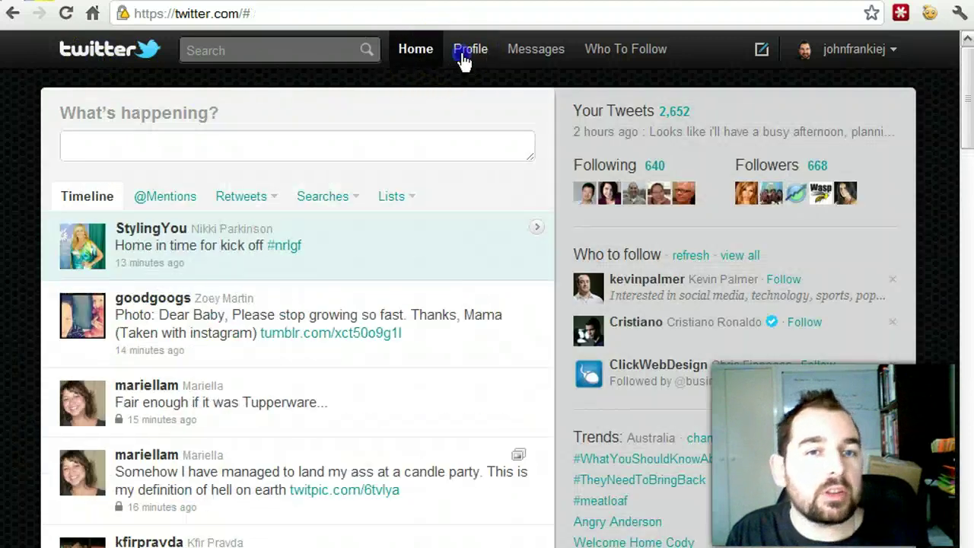
left_click(464, 58)
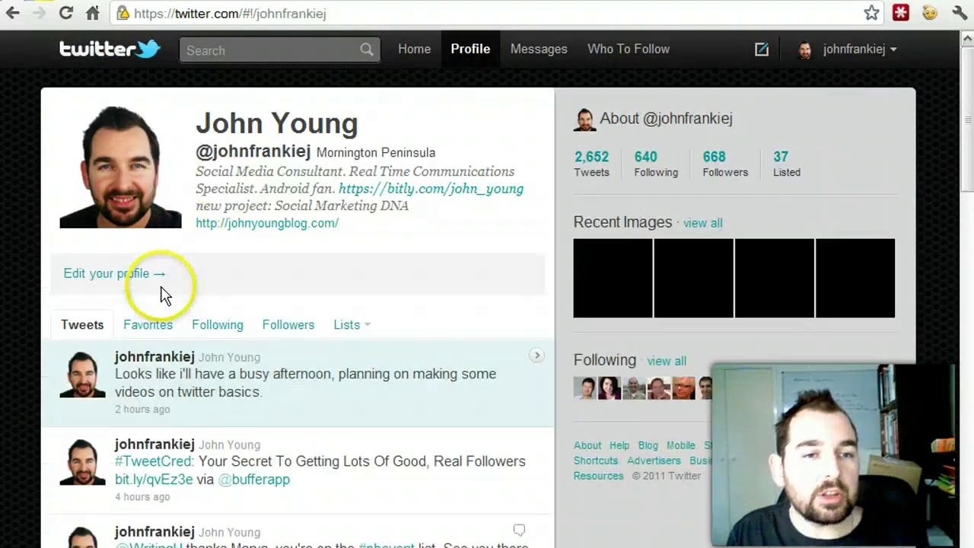
left_click(374, 261)
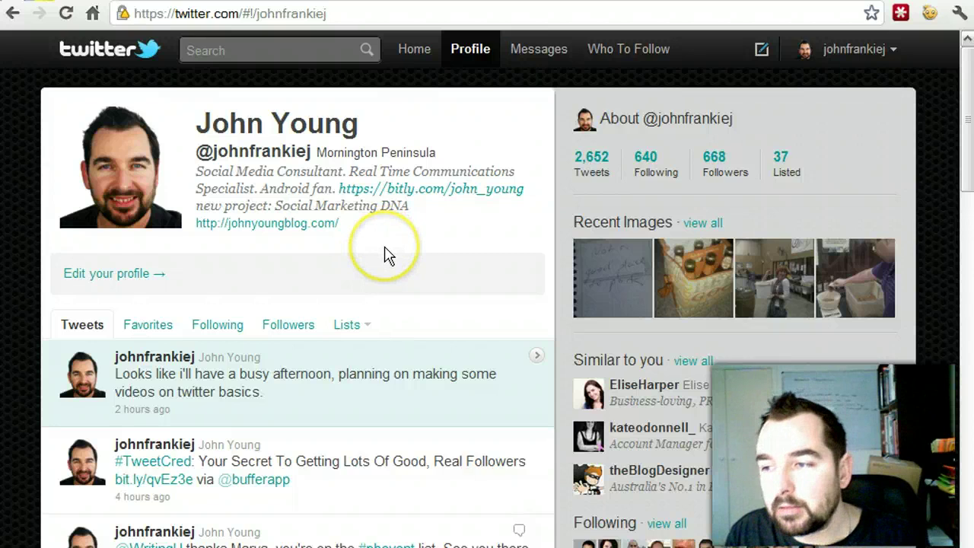
left_click(349, 333)
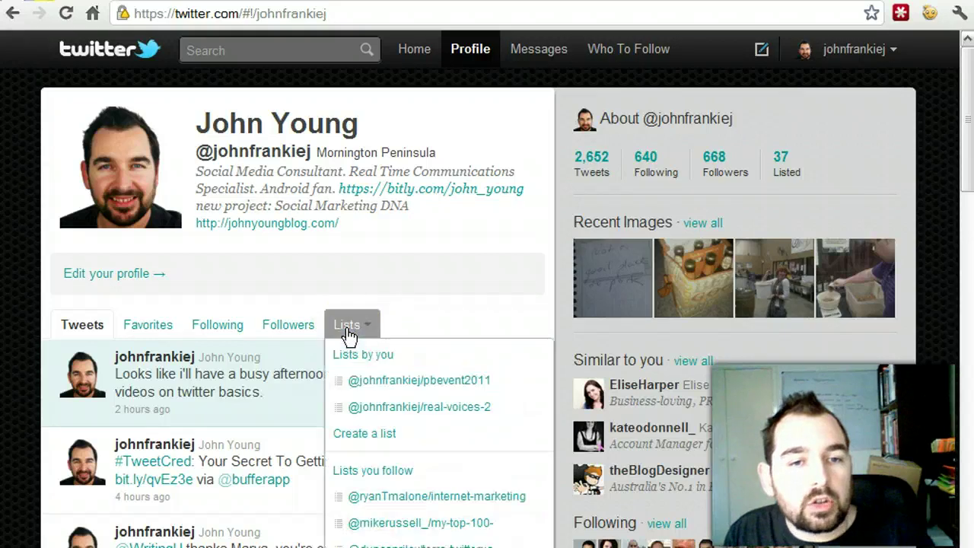
scroll(411, 314, "down", 1)
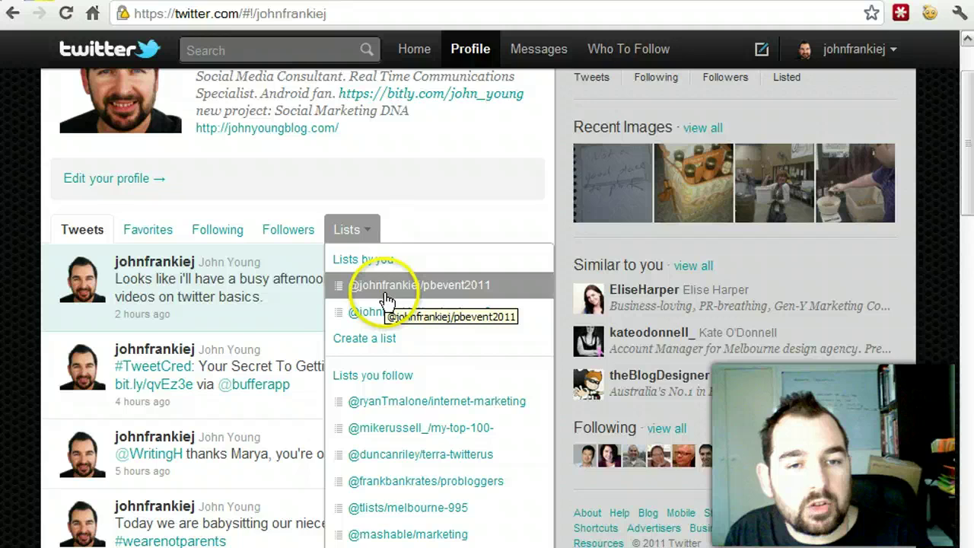
- Open the form for creating a new list, go over its name and description fields, and close it without saving
left_click(379, 344)
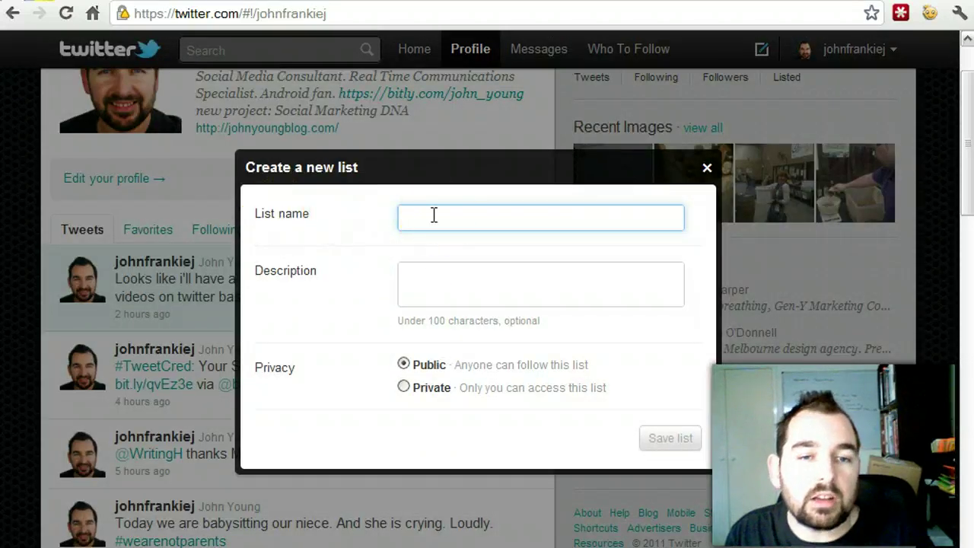
left_click(436, 269)
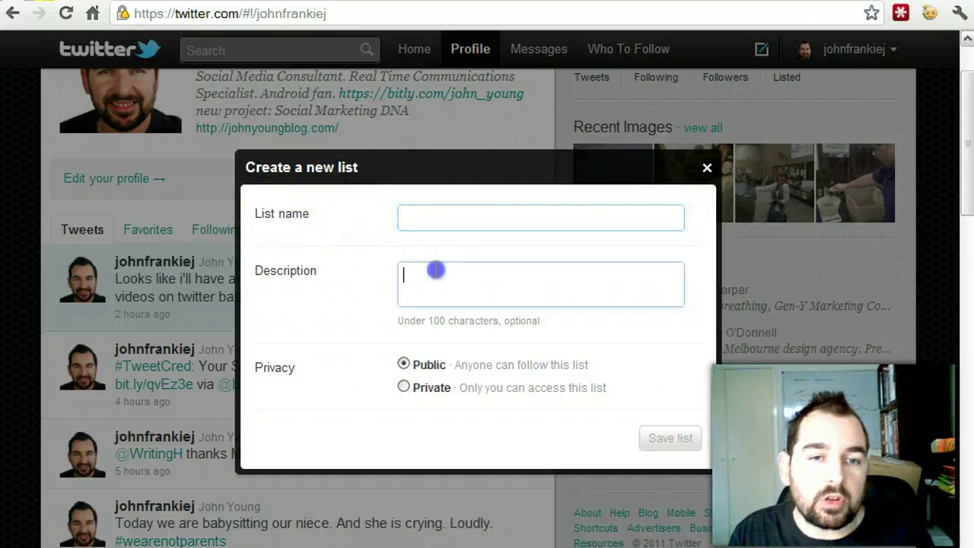
left_click(426, 213)
left_click(434, 285)
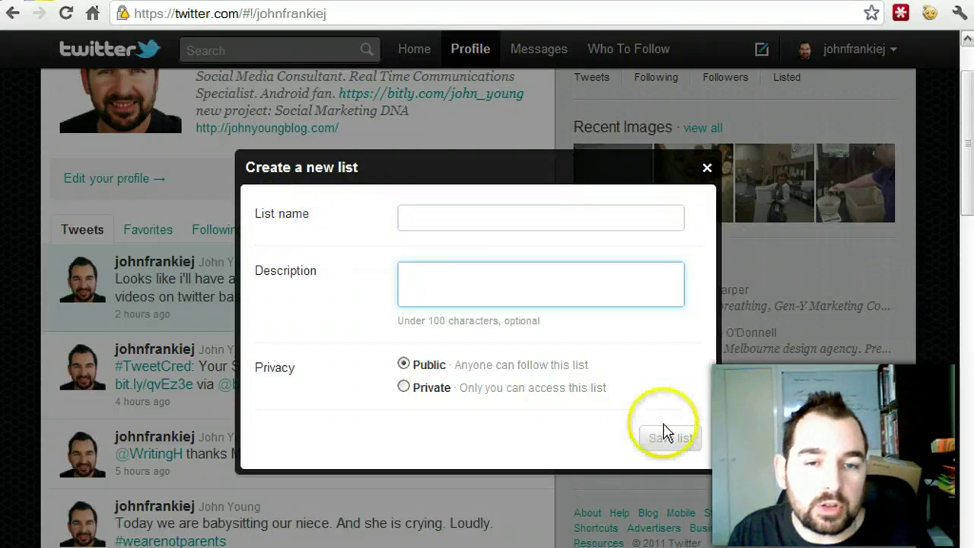
left_click(707, 167)
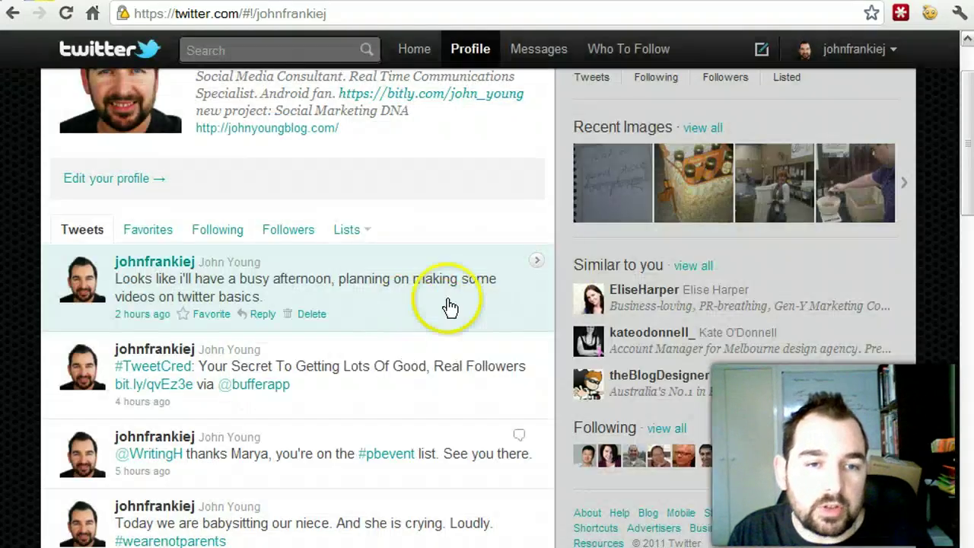
- Open your own pbevent2011 list and examine the description and website address below its title
left_click(355, 230)
left_click(405, 293)
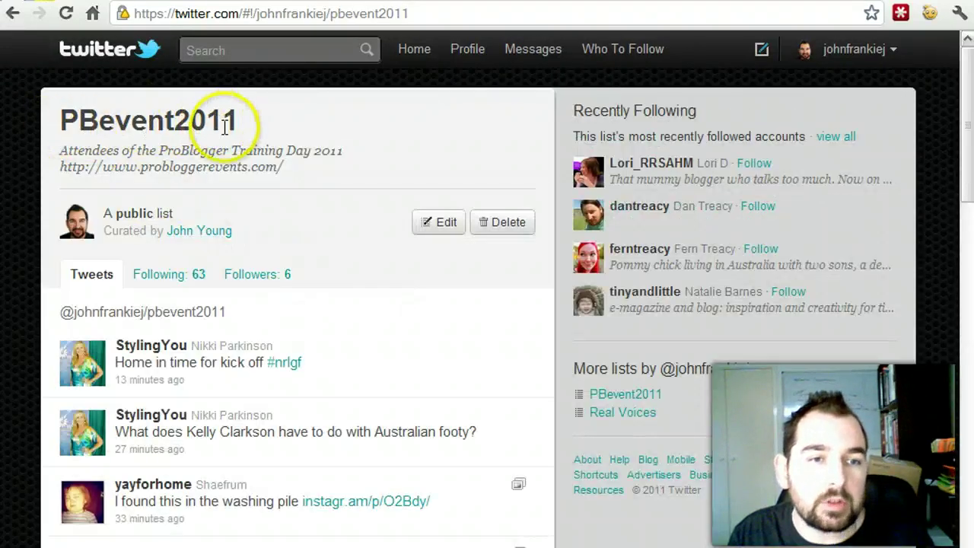
left_click_drag(61, 151, 343, 153)
left_click(320, 184)
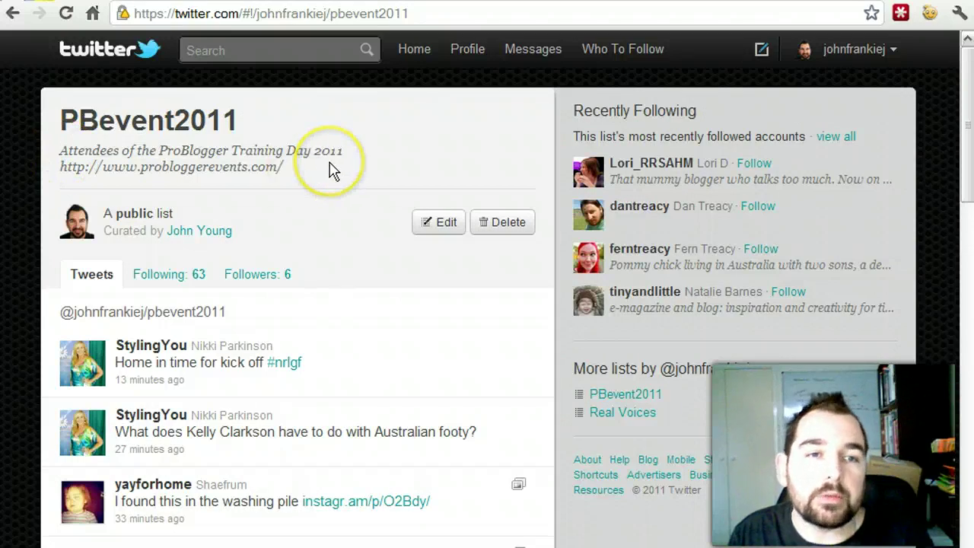
left_click_drag(289, 172, 48, 170)
left_click(289, 243)
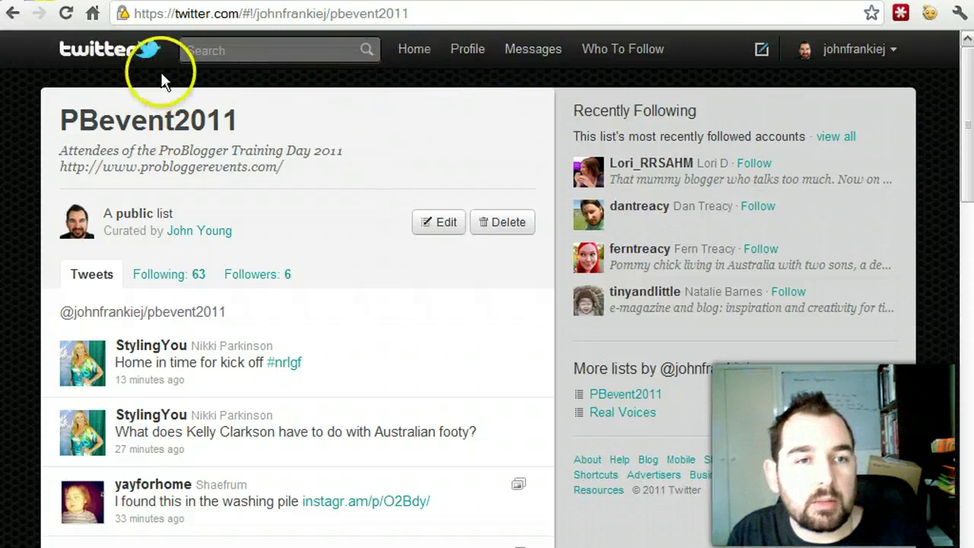
- Take a brief look at the direct messages and show the tweets mentioning you on the home page
left_click(519, 51)
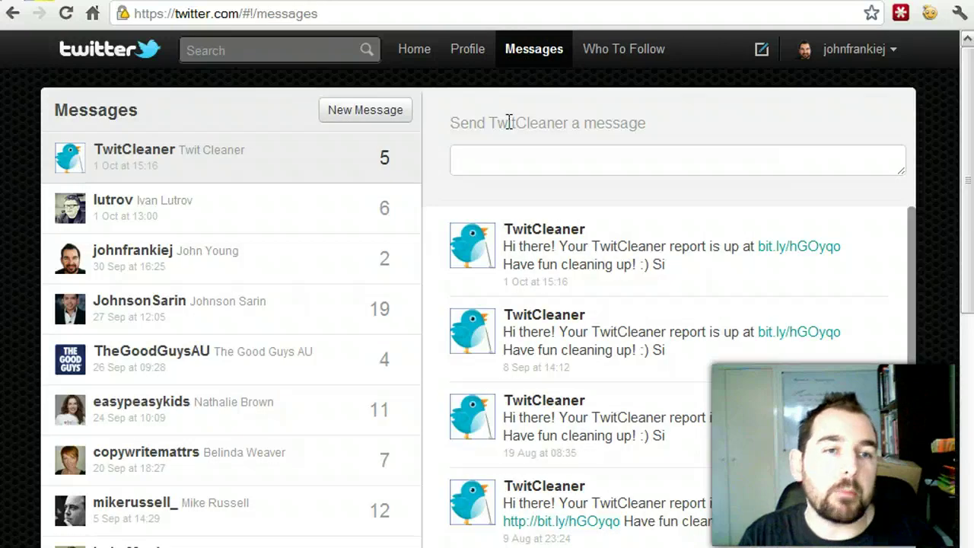
left_click(88, 60)
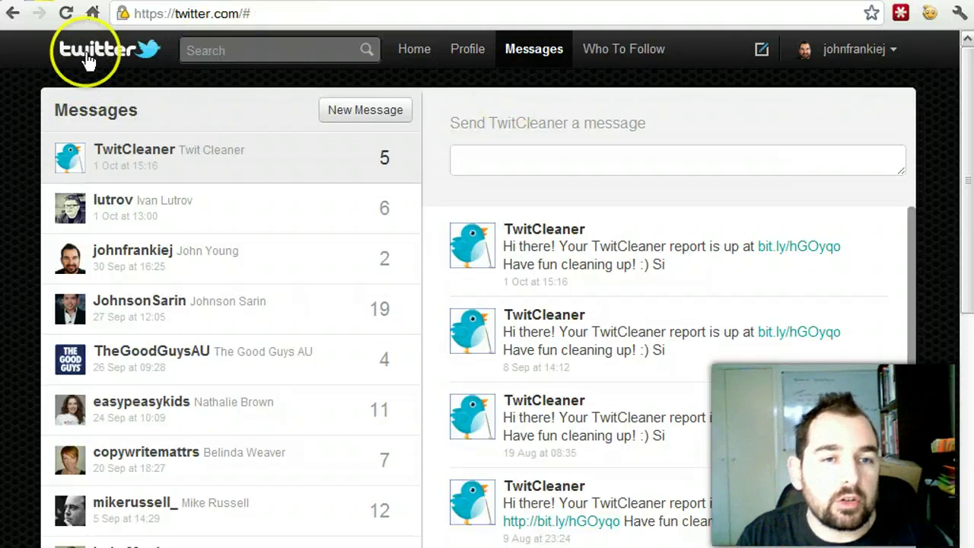
left_click(182, 197)
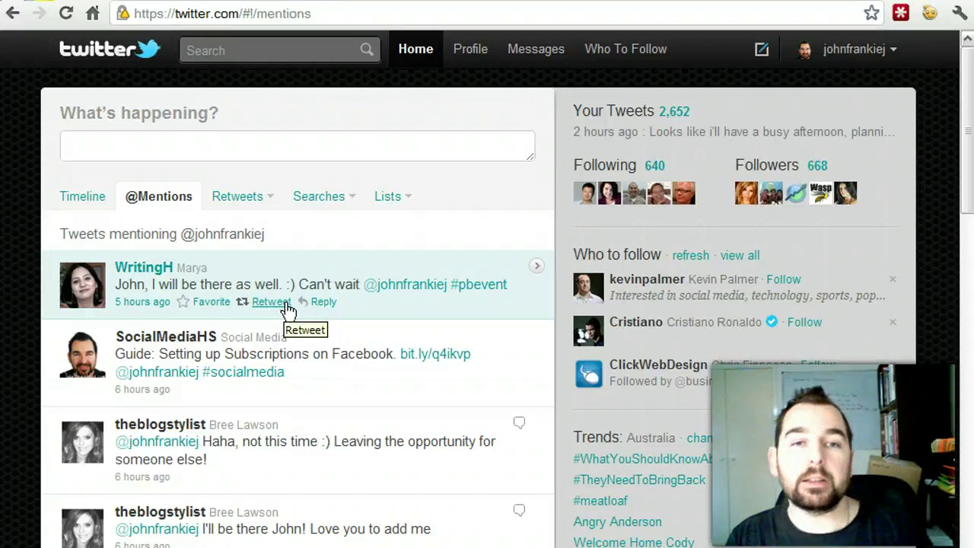
- Look through the direct message conversations and the TwitCleaner thread, and return to the home timeline
left_click(533, 49)
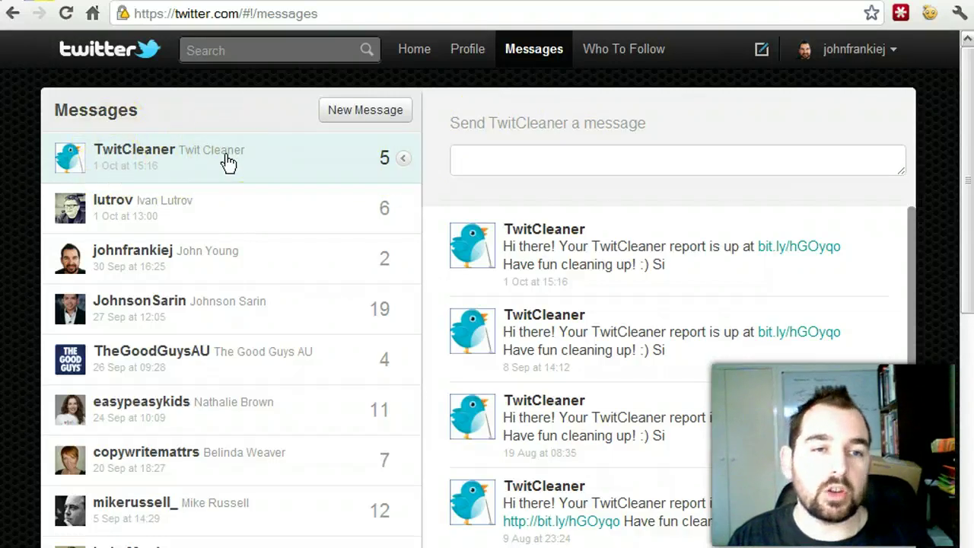
mouse_move(707, 228)
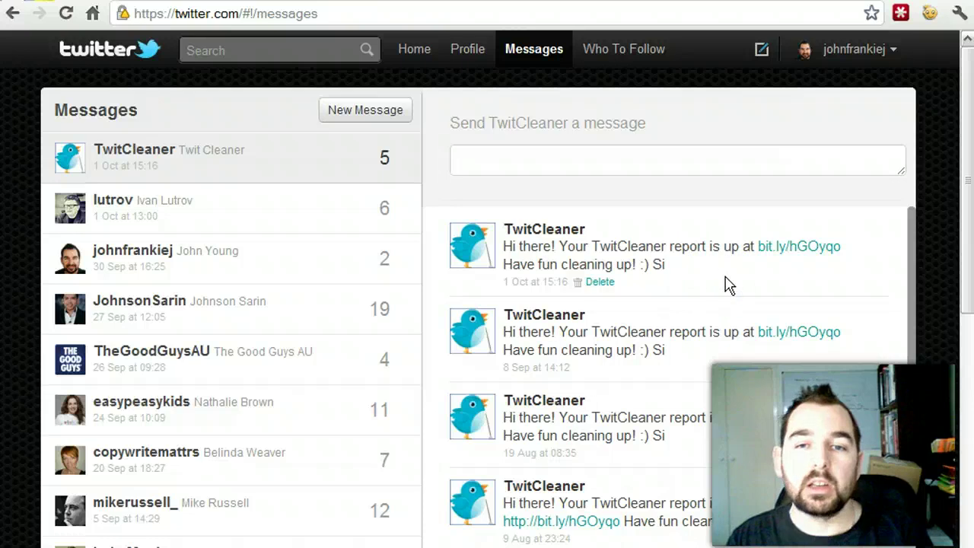
scroll(715, 294, "down", 3)
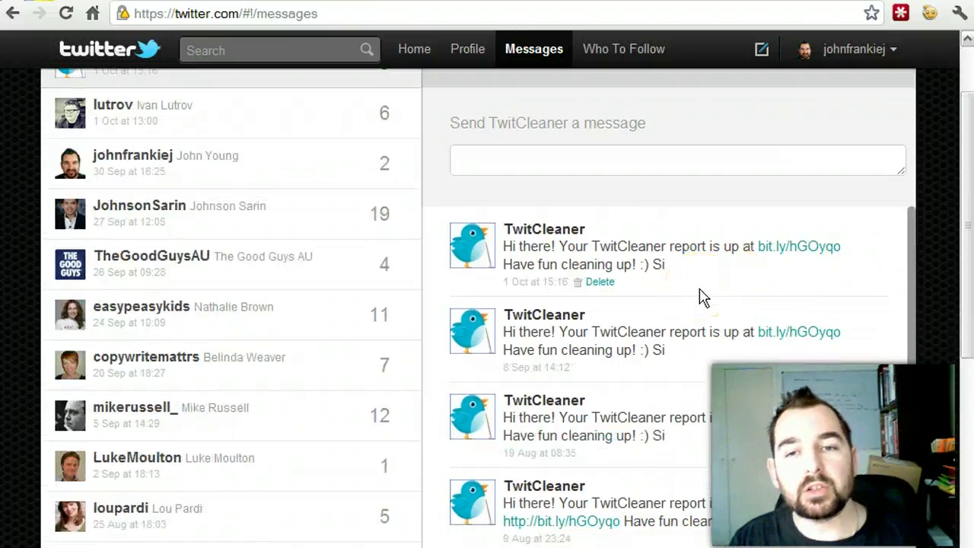
scroll(702, 297, "down", 1)
scroll(799, 320, "up", 4)
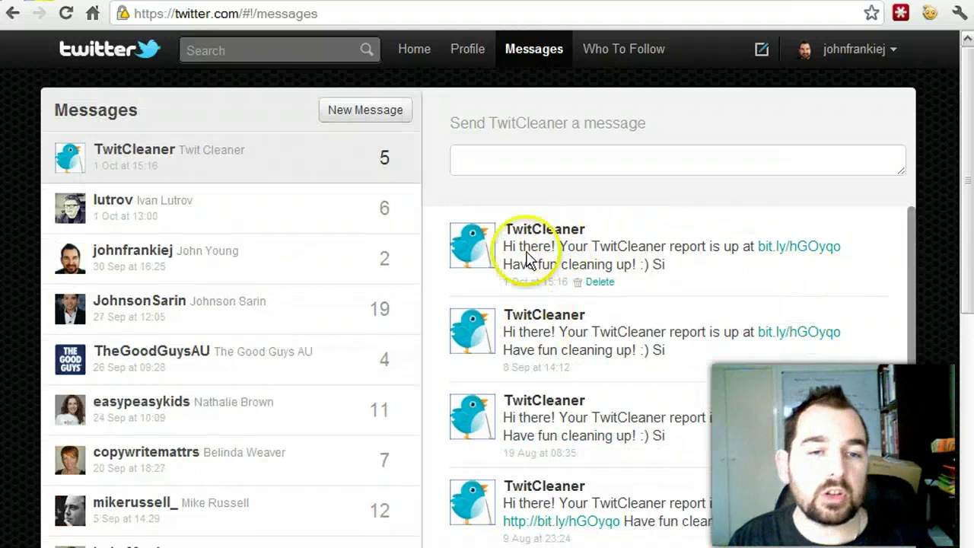
left_click(543, 191)
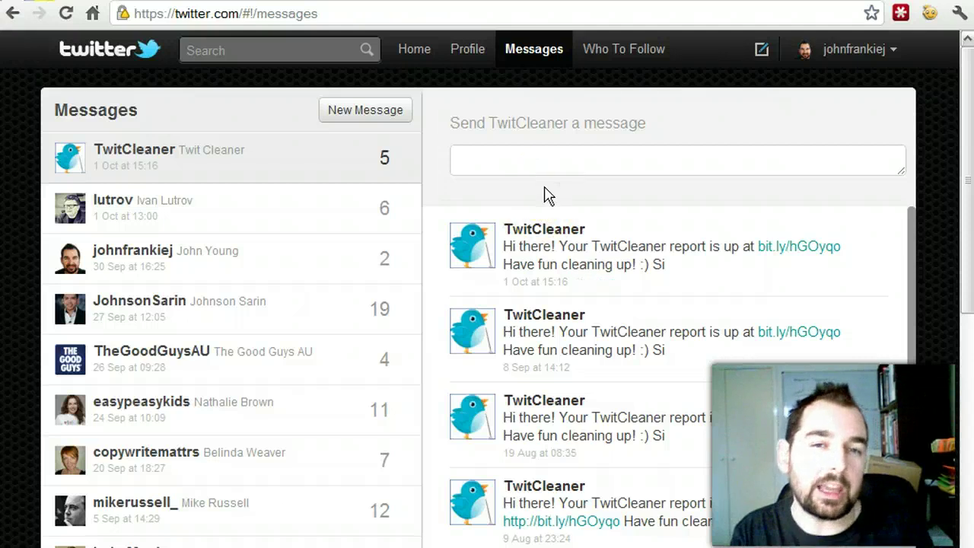
left_click(547, 188)
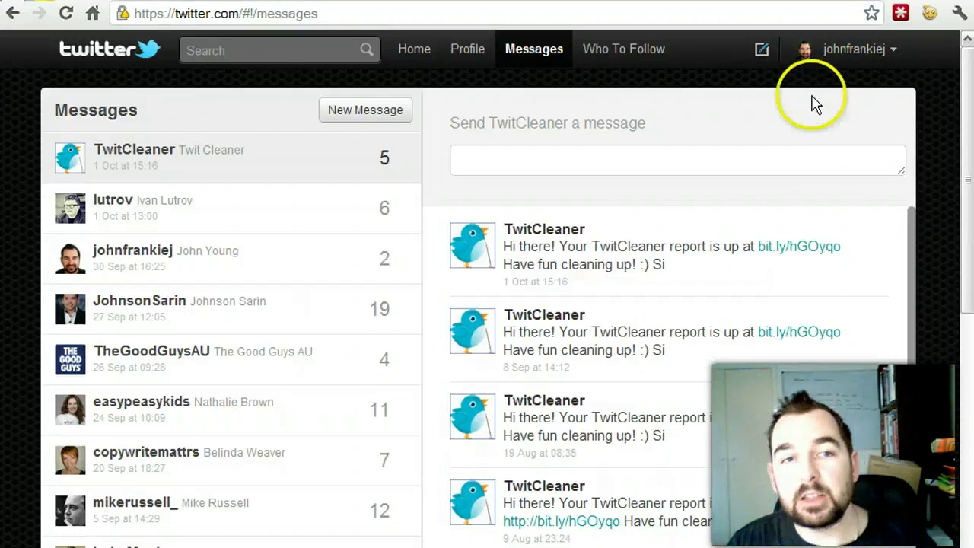
left_click(134, 74)
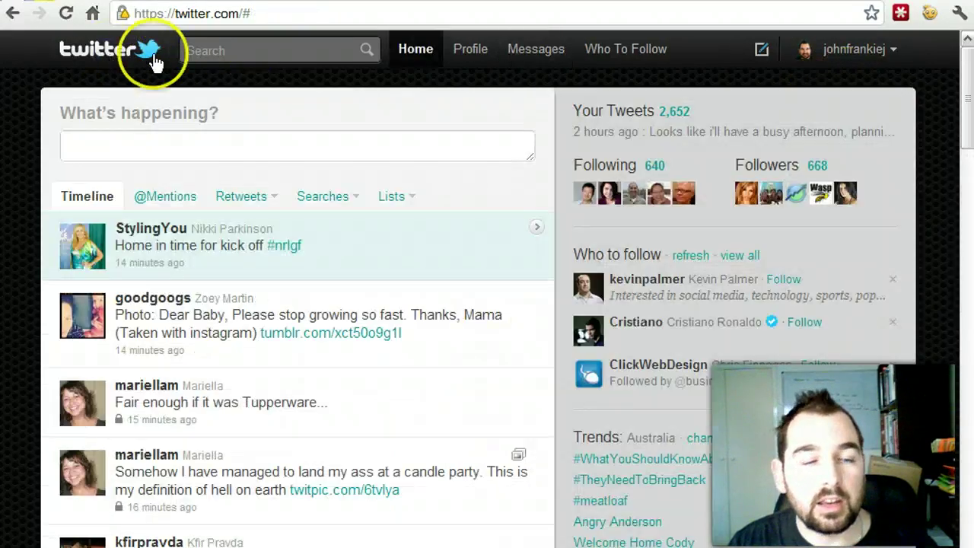